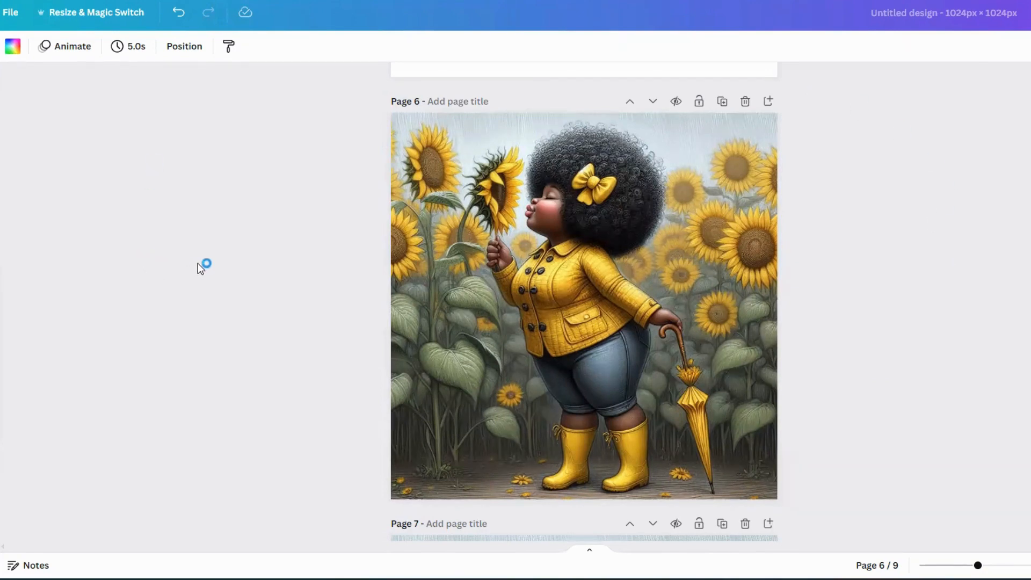
- Browse the colour variants of the sunflower illustration on pages 6 to 9
scroll(226, 269, "up", 1)
scroll(226, 268, "down", 2)
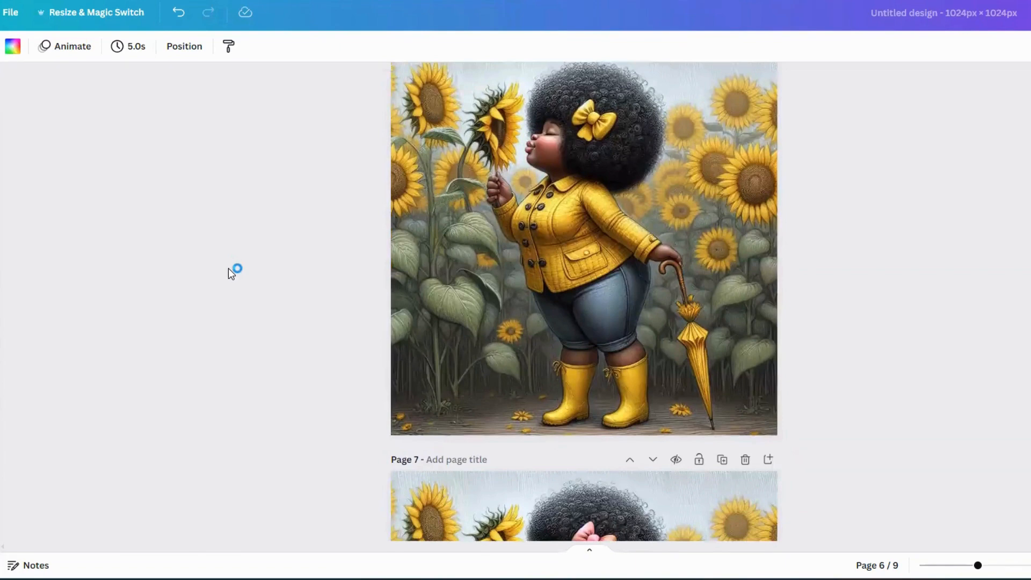
scroll(231, 271, "down", 3)
scroll(235, 273, "up", 4)
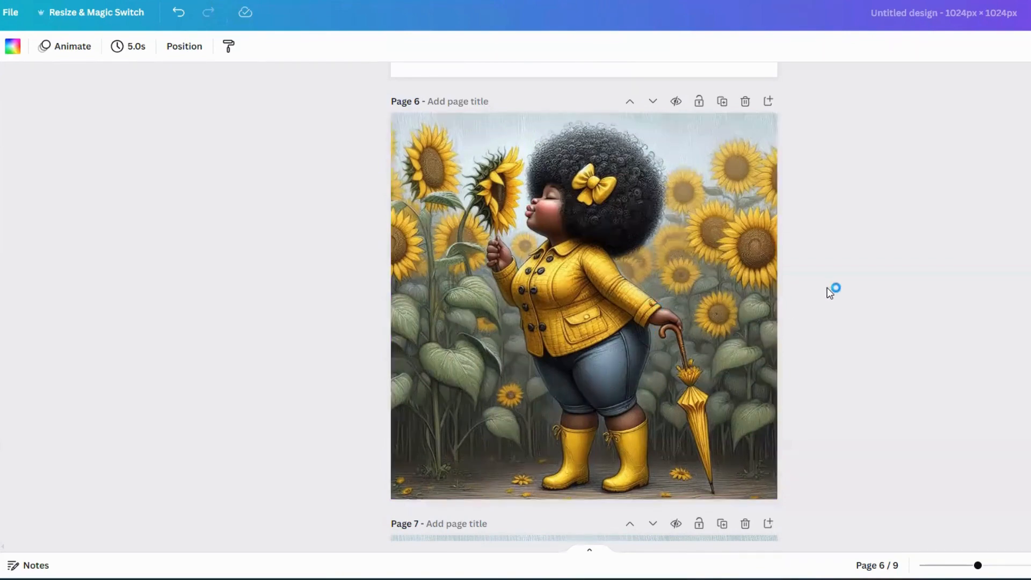
scroll(826, 290, "down", 4)
scroll(825, 277, "down", 2)
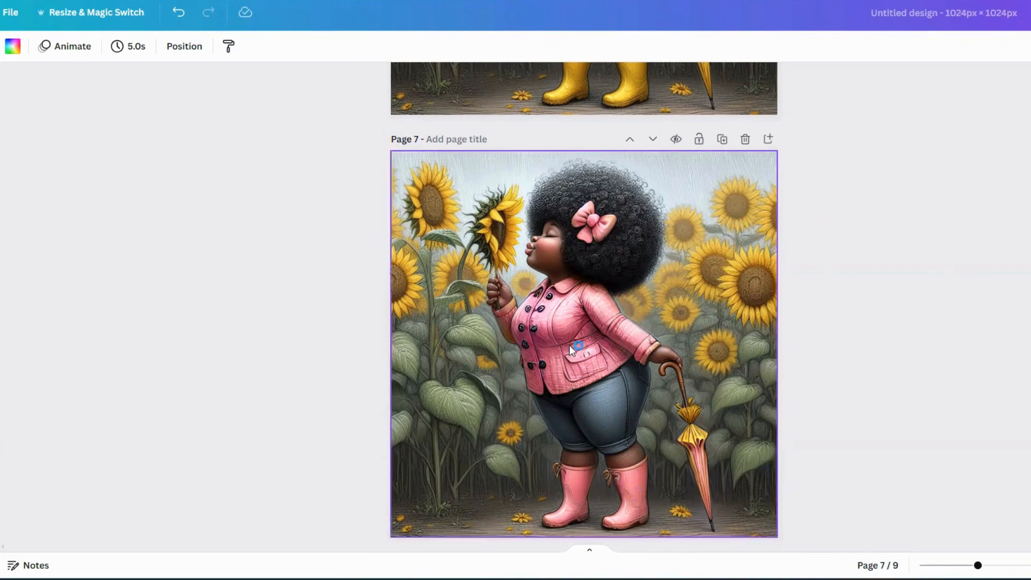
scroll(575, 452, "down", 7)
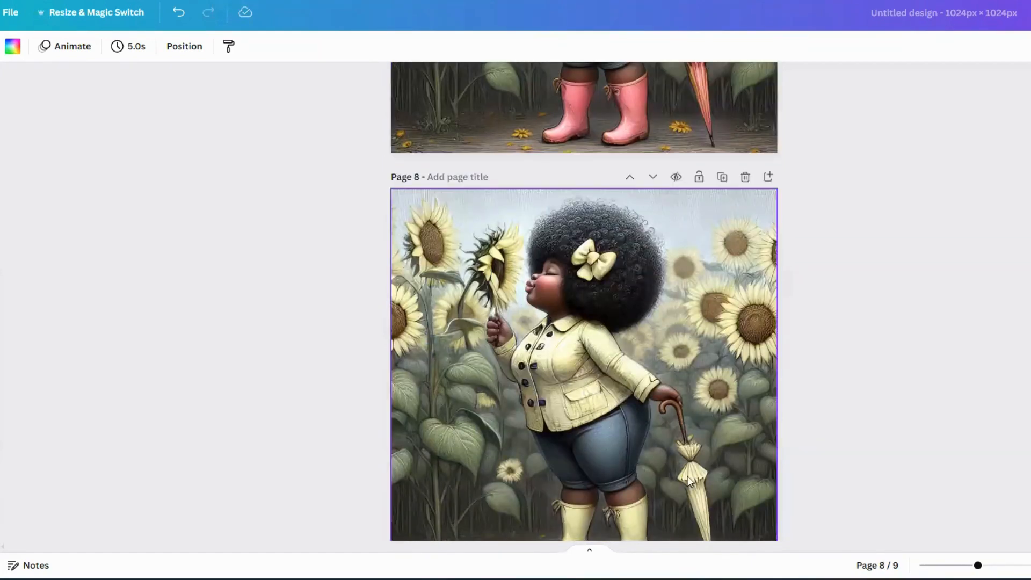
scroll(588, 457, "down", 2)
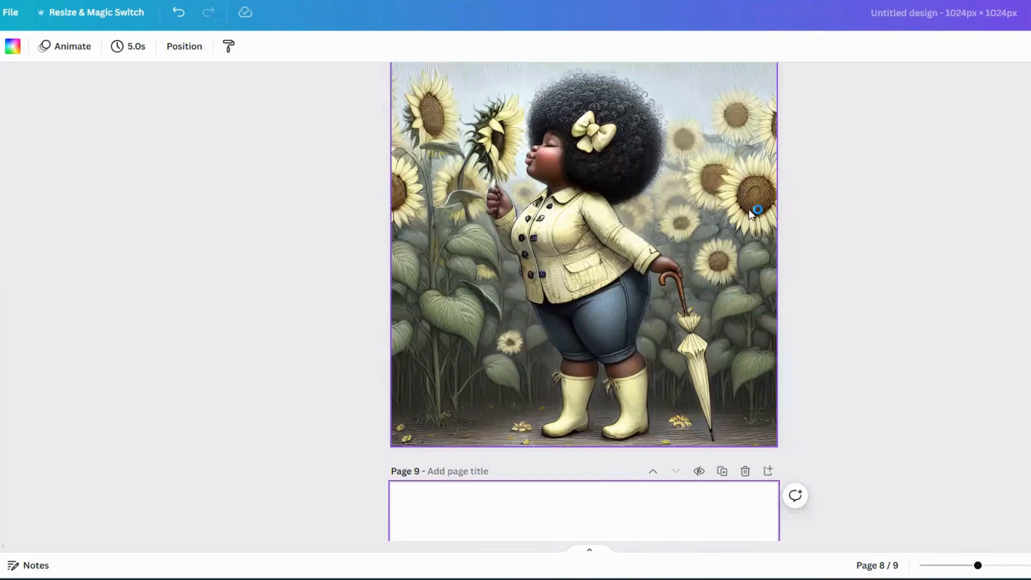
scroll(748, 208, "up", 1)
scroll(578, 332, "up", 1)
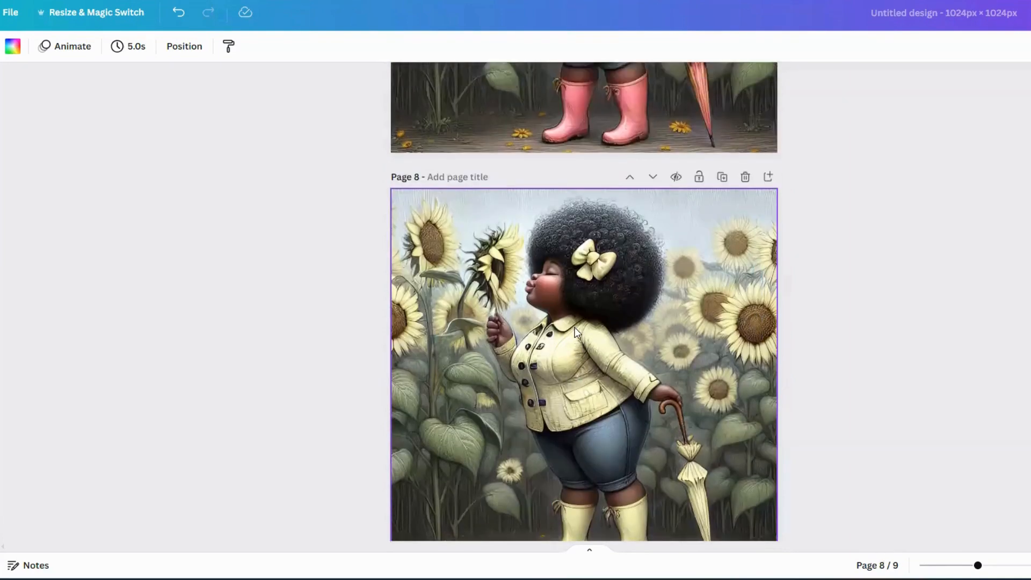
scroll(576, 329, "down", 2)
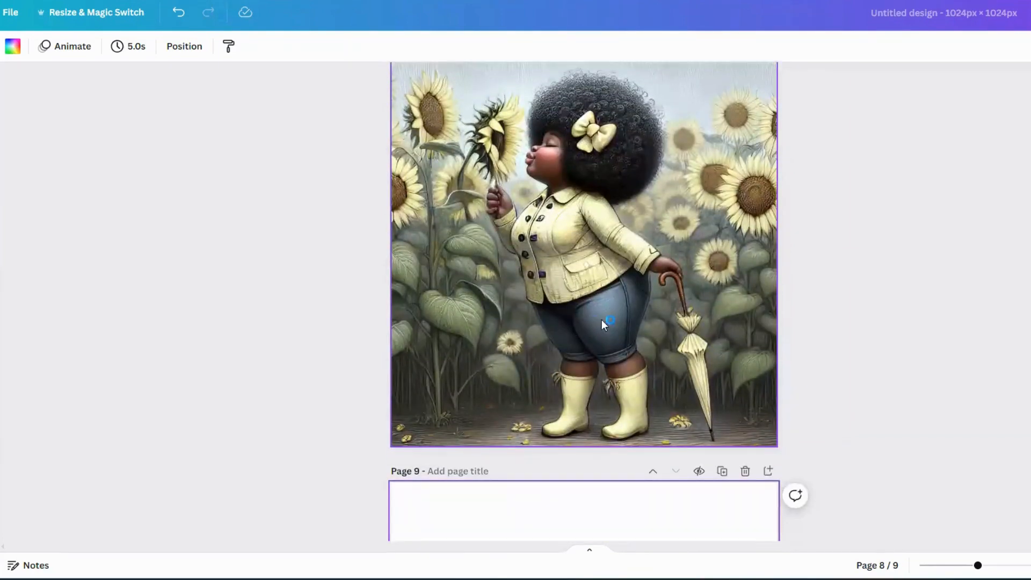
scroll(617, 325, "down", 2)
scroll(831, 342, "up", 4)
scroll(828, 339, "up", 13)
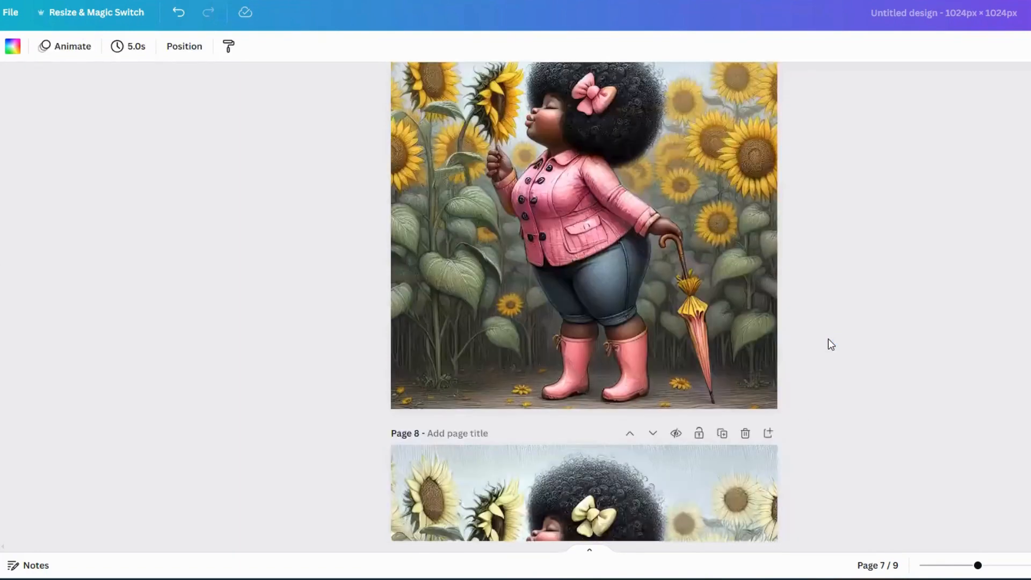
scroll(828, 338, "down", 3)
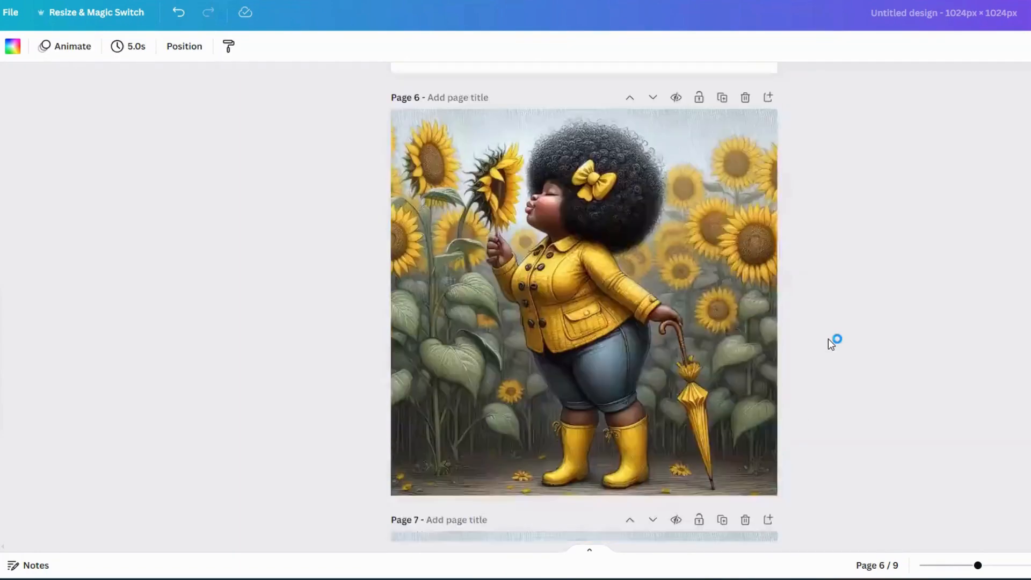
scroll(828, 338, "up", 1)
- Select the yellow-jacket image on page 6 and open Magic Edit from the photo editing effects
left_click(751, 269)
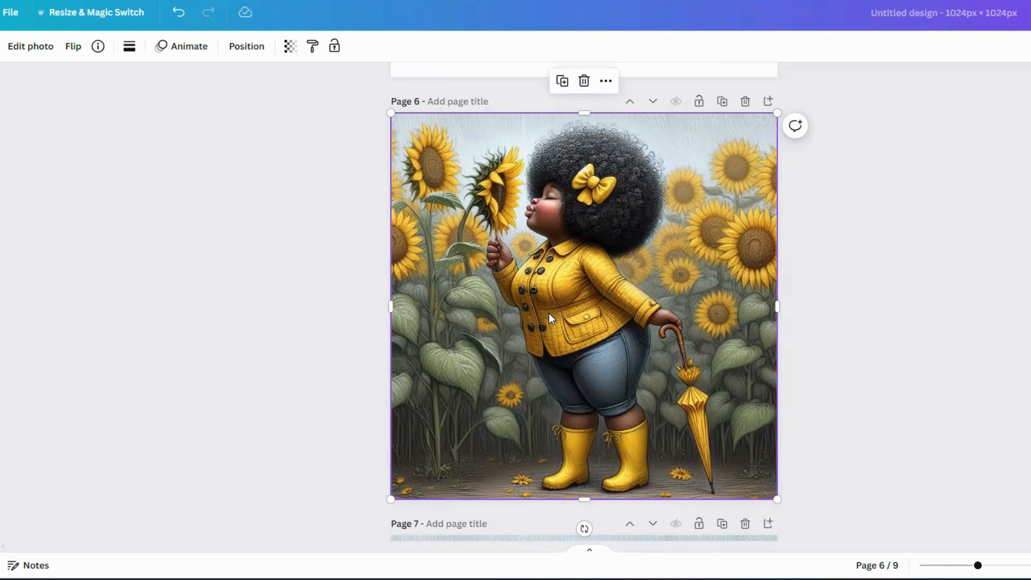
left_click(826, 318)
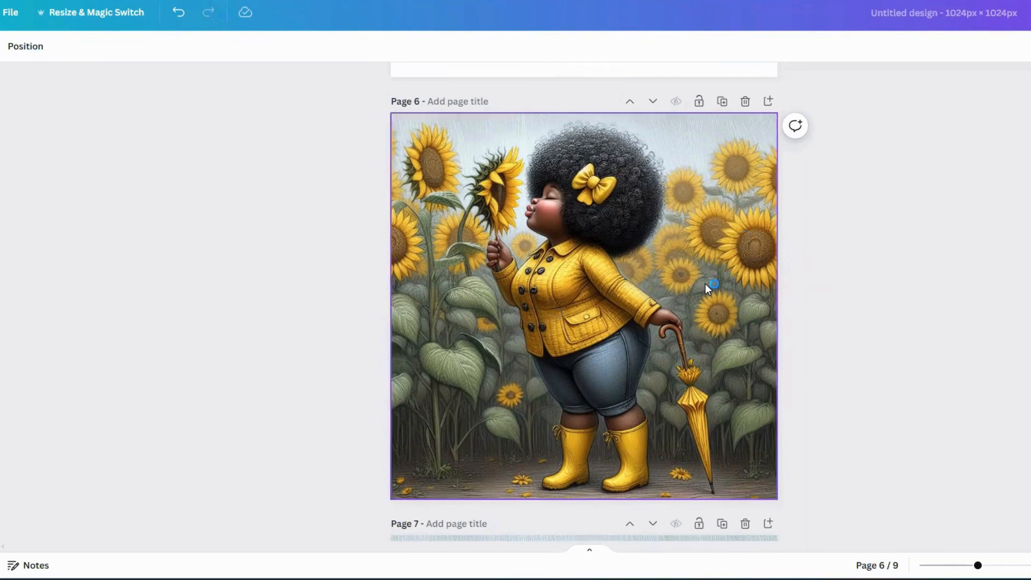
left_click(706, 284)
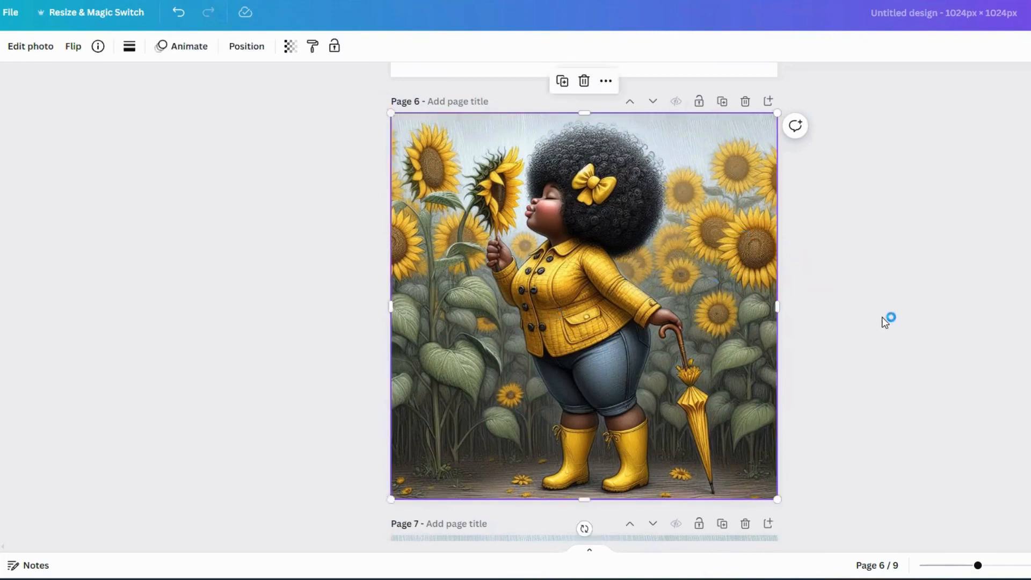
left_click(31, 47)
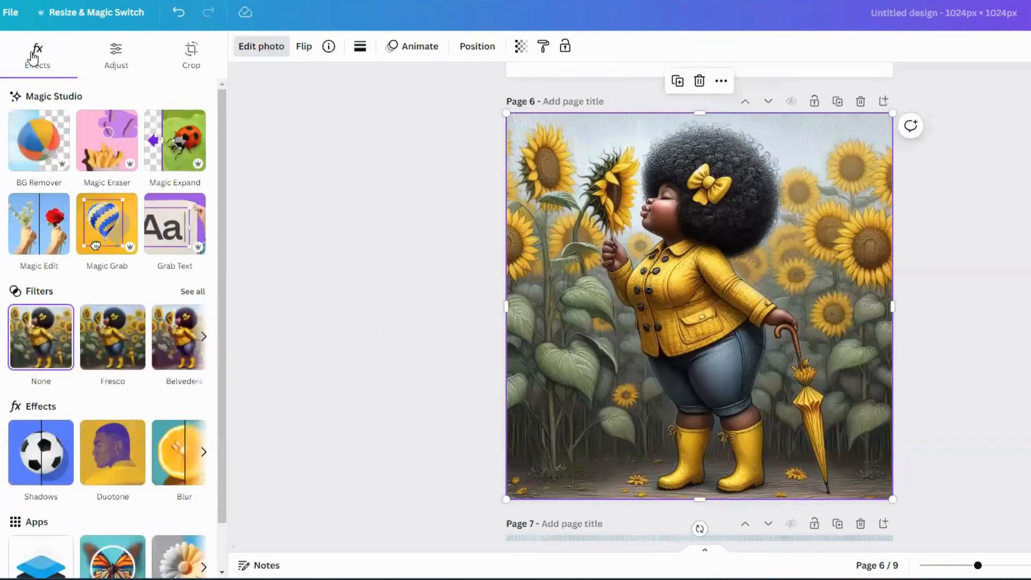
left_click(33, 230)
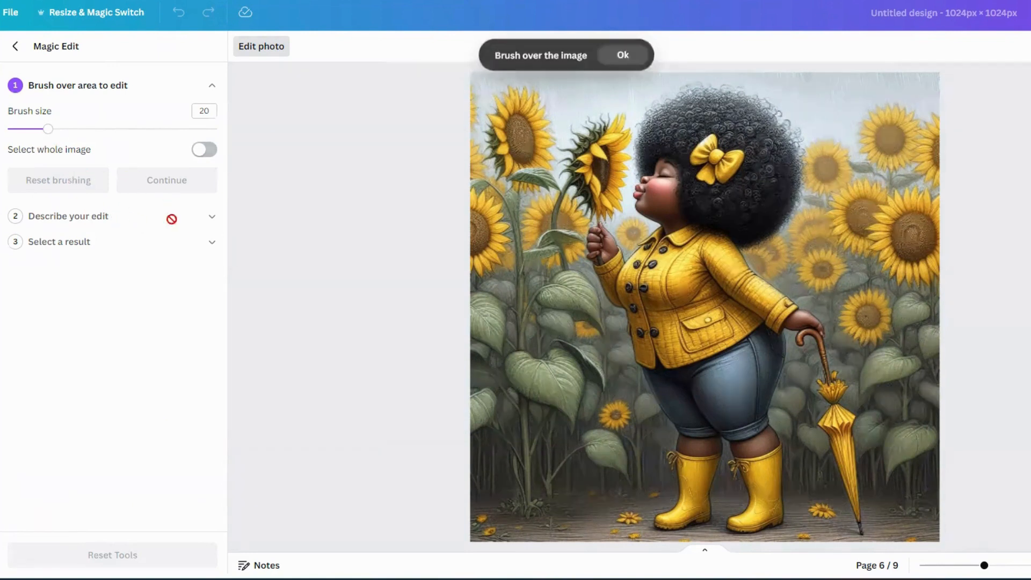
- Try brushing the jacket with brush sizes 100 and 21, undoing both brushed areas
left_click_drag(45, 131, 25, 131)
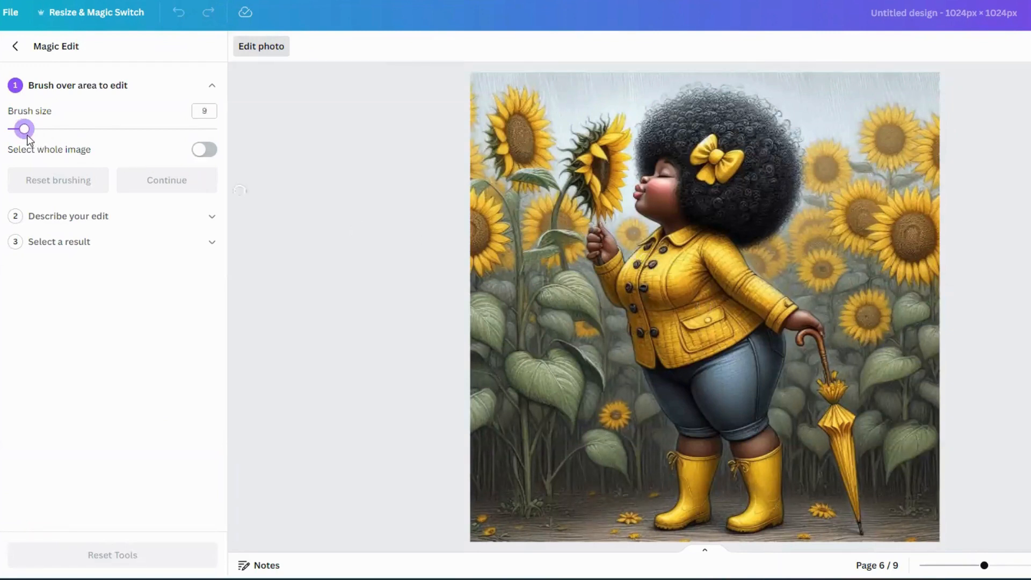
left_click_drag(24, 129, 50, 129)
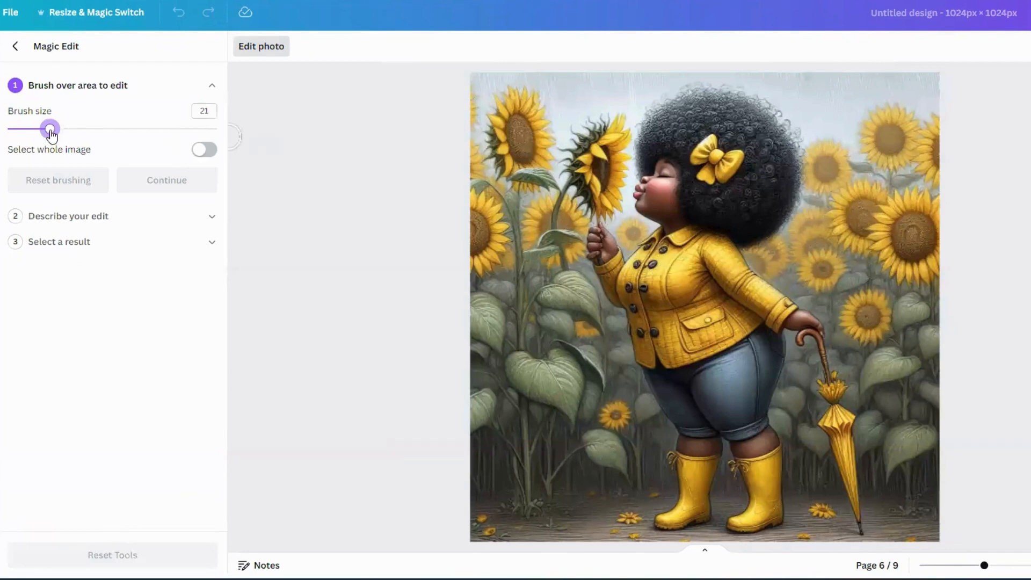
left_click_drag(51, 134, 237, 140)
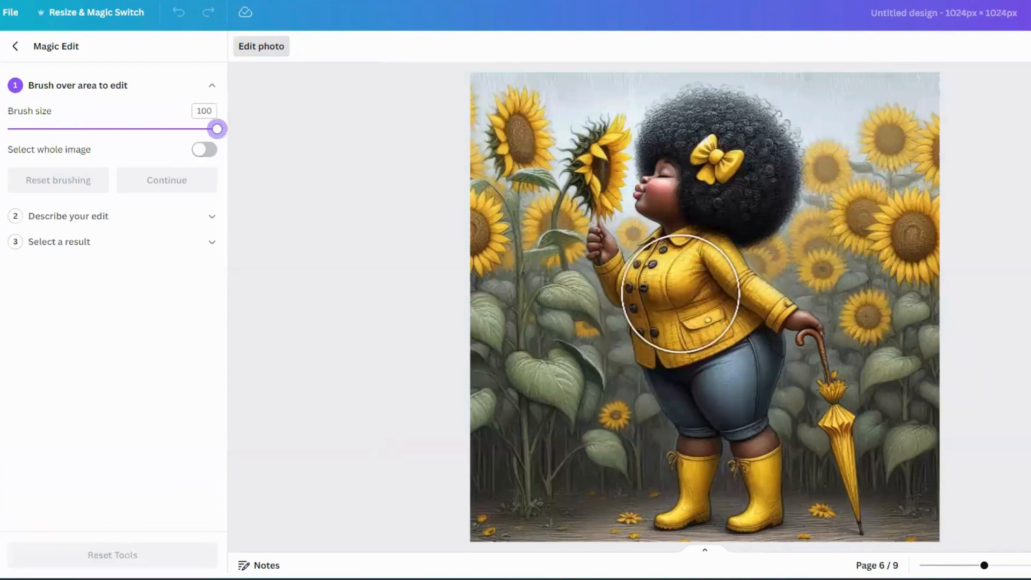
left_click(678, 293)
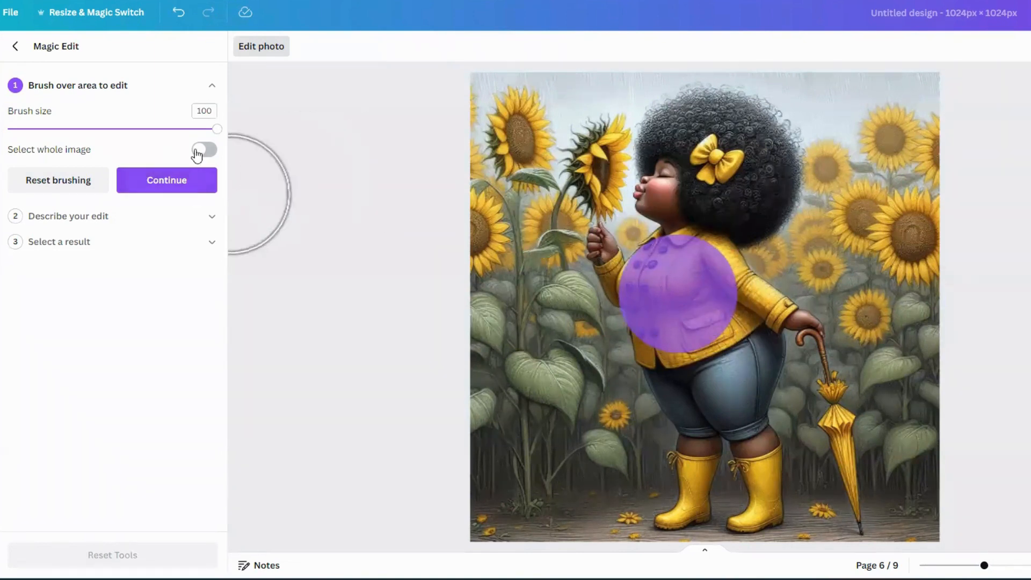
left_click_drag(215, 130, 52, 137)
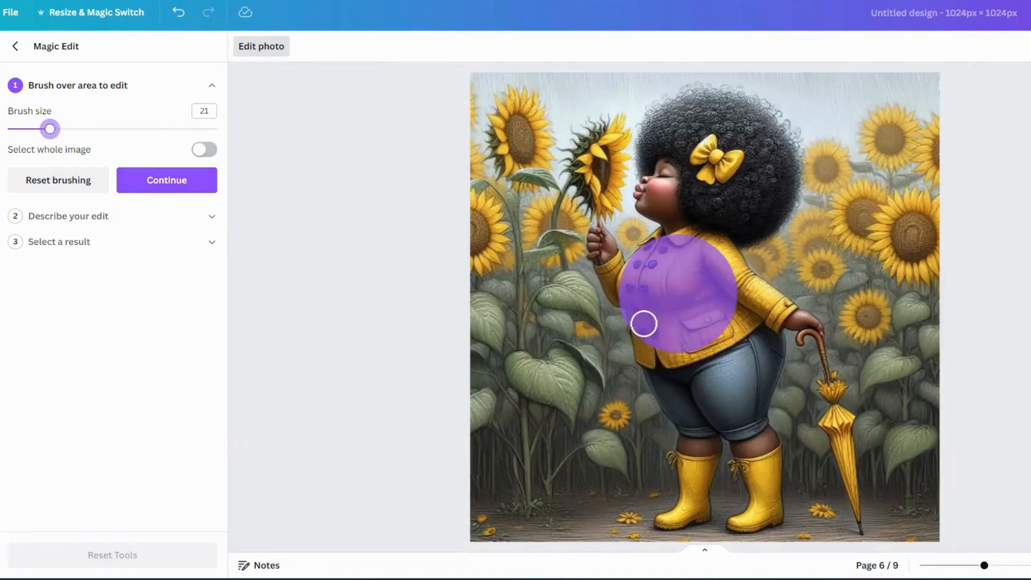
mouse_move(644, 324)
left_mouse_down()
mouse_move(645, 351)
mouse_move(700, 344)
mouse_move(728, 328)
mouse_move(736, 299)
mouse_move(706, 240)
mouse_move(670, 237)
mouse_move(663, 247)
left_mouse_up()
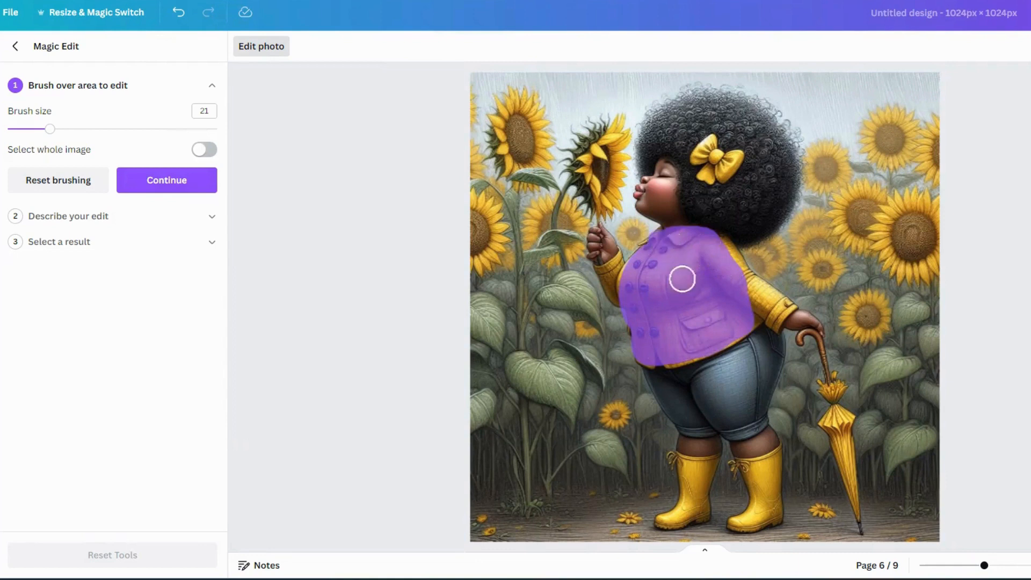
left_click(178, 13)
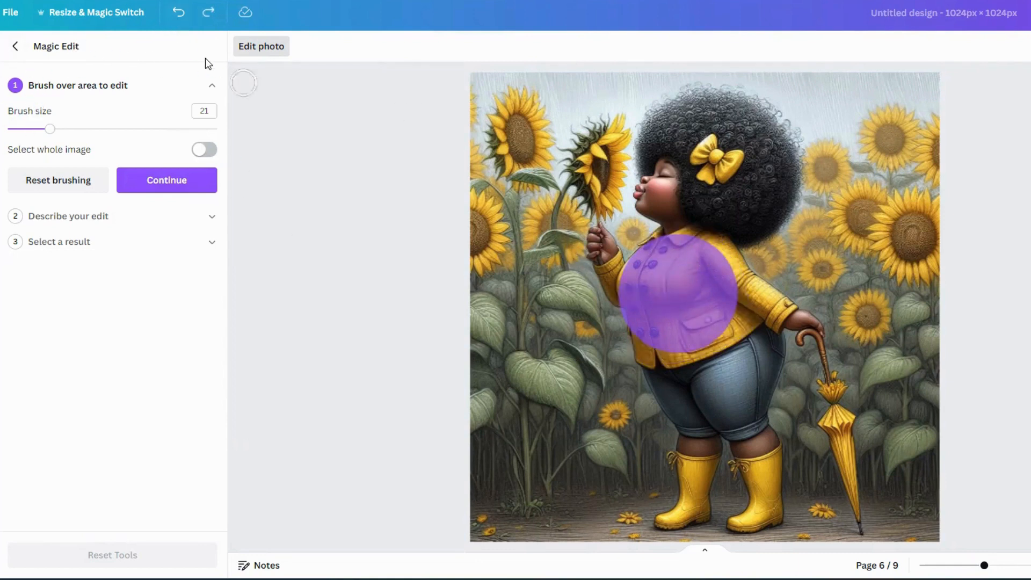
left_click(177, 12)
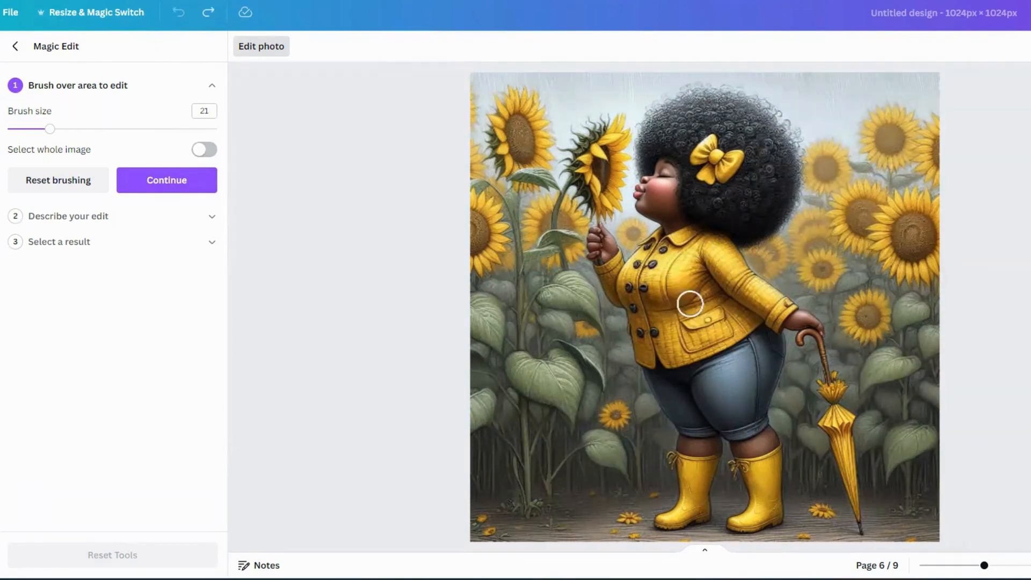
- Brush over the left front of the jacket at brush size 21, undoing the extra strokes
mouse_move(629, 292)
left_mouse_down()
mouse_move(636, 253)
mouse_move(651, 245)
mouse_move(691, 290)
mouse_move(640, 324)
mouse_move(658, 279)
mouse_move(654, 336)
mouse_move(704, 286)
mouse_move(730, 293)
mouse_move(728, 318)
mouse_move(714, 279)
mouse_move(685, 273)
mouse_move(680, 257)
mouse_move(693, 256)
mouse_move(676, 257)
mouse_move(682, 251)
mouse_move(771, 298)
mouse_move(717, 267)
mouse_move(706, 243)
mouse_move(718, 332)
mouse_move(702, 351)
mouse_move(643, 353)
mouse_move(646, 328)
left_mouse_up()
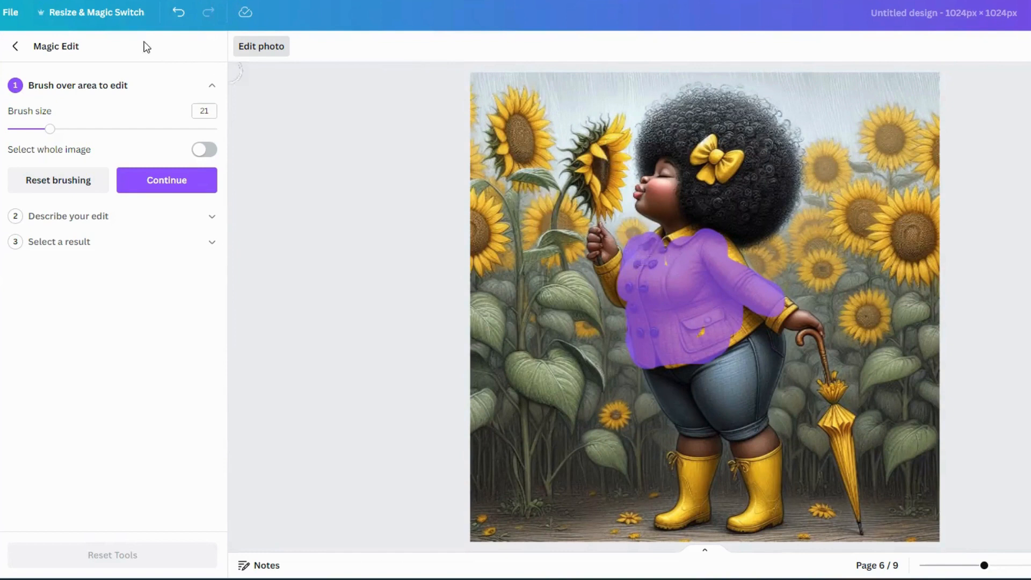
left_click(178, 18)
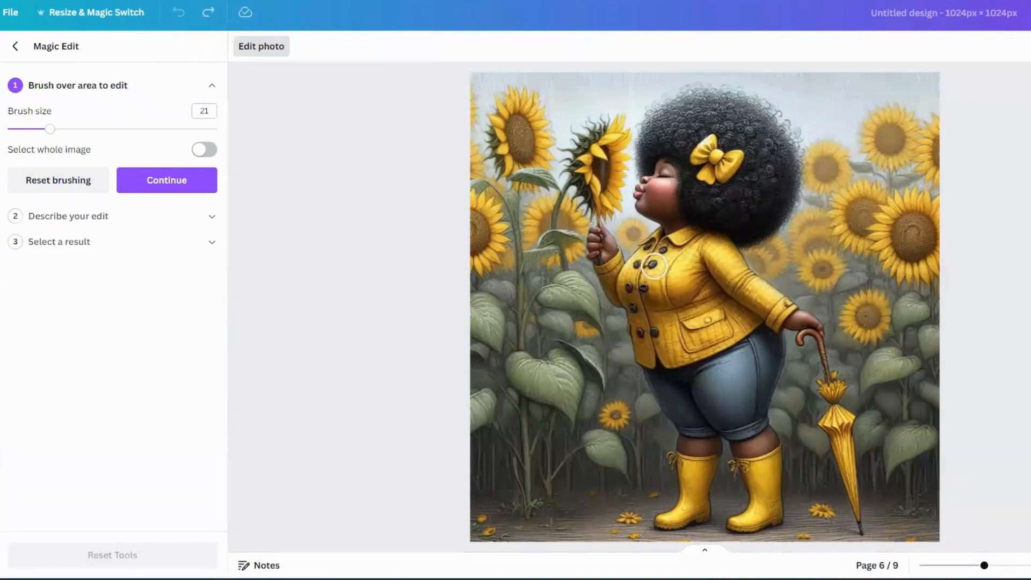
mouse_move(654, 250)
left_mouse_down()
mouse_move(632, 274)
mouse_move(645, 339)
left_mouse_up()
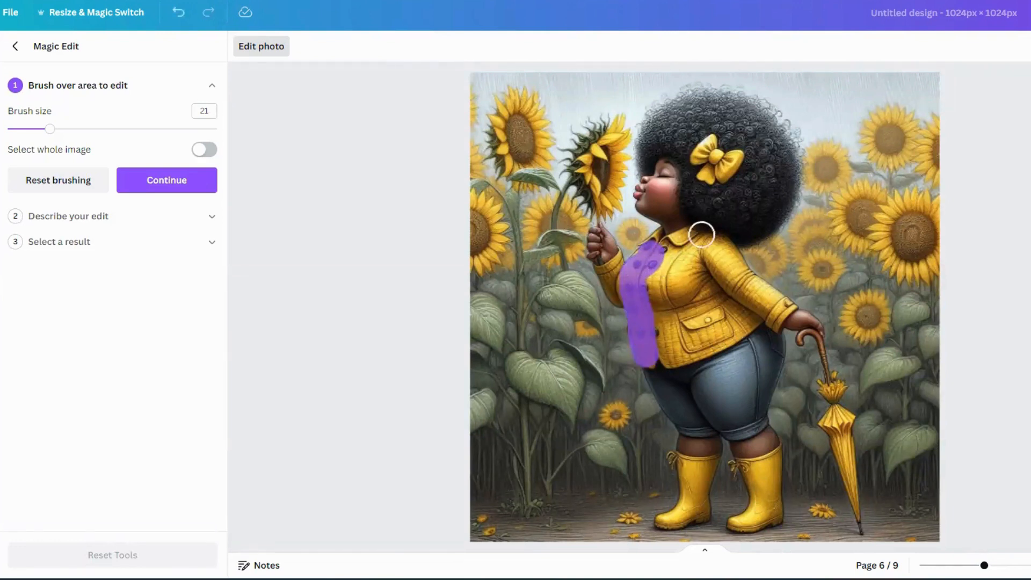
mouse_move(674, 246)
left_mouse_down()
mouse_move(654, 298)
mouse_move(672, 353)
mouse_move(683, 242)
mouse_move(693, 262)
mouse_move(678, 301)
mouse_move(686, 357)
left_mouse_up()
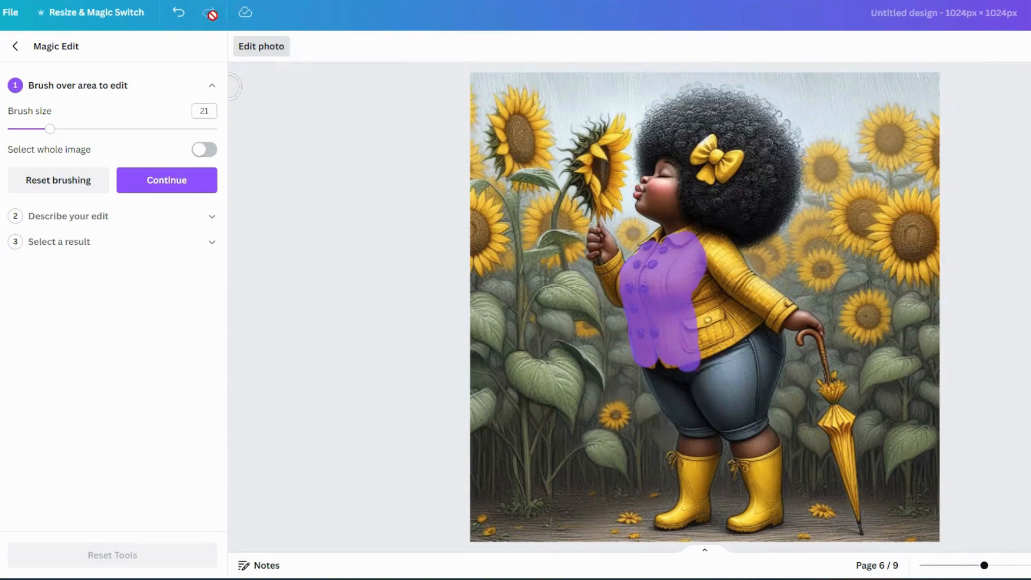
left_click(178, 16)
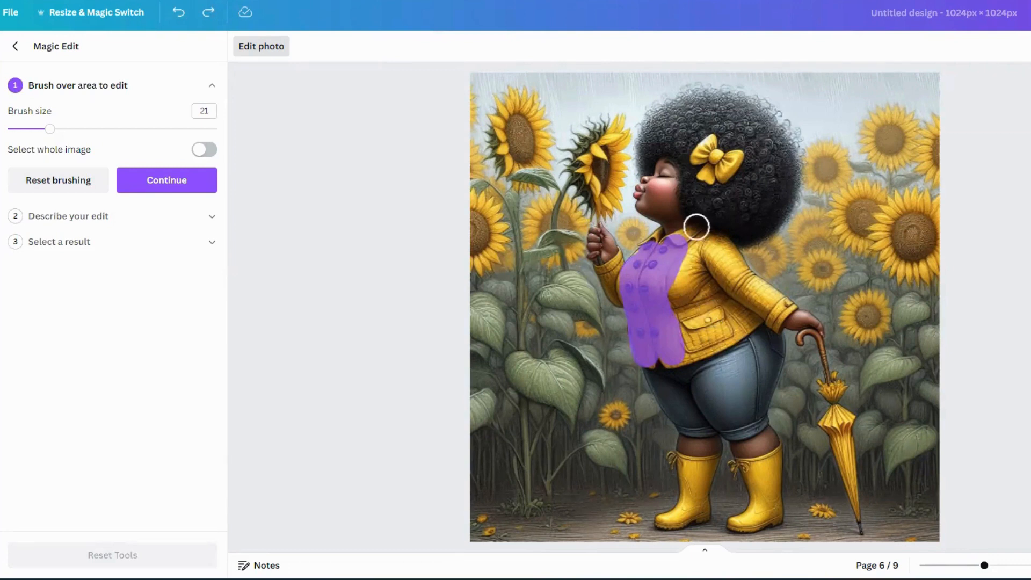
- Set the brush size to 14 and brush over the rest of the jacket and sleeves
left_click_drag(49, 130, 36, 140)
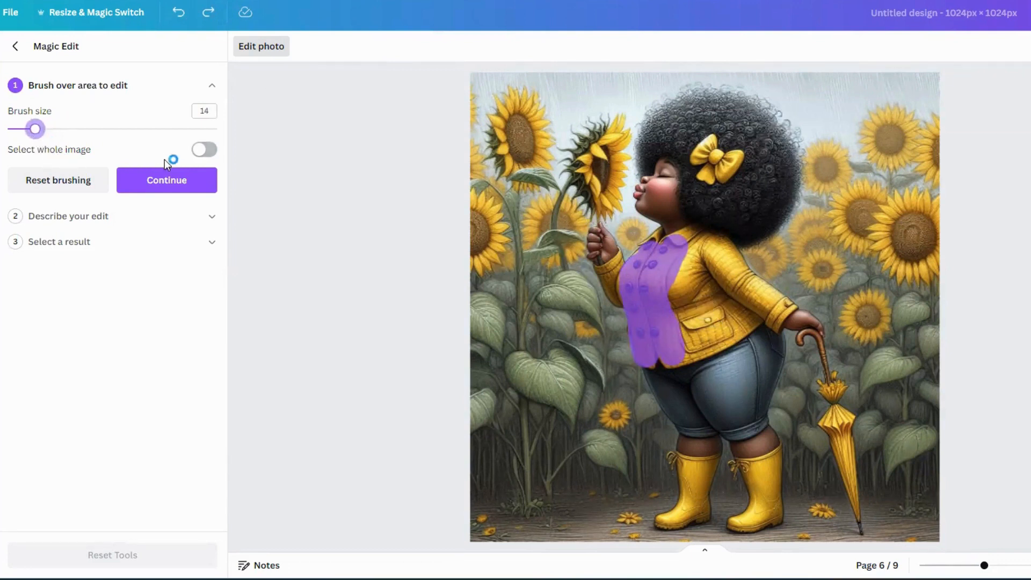
left_click(204, 151)
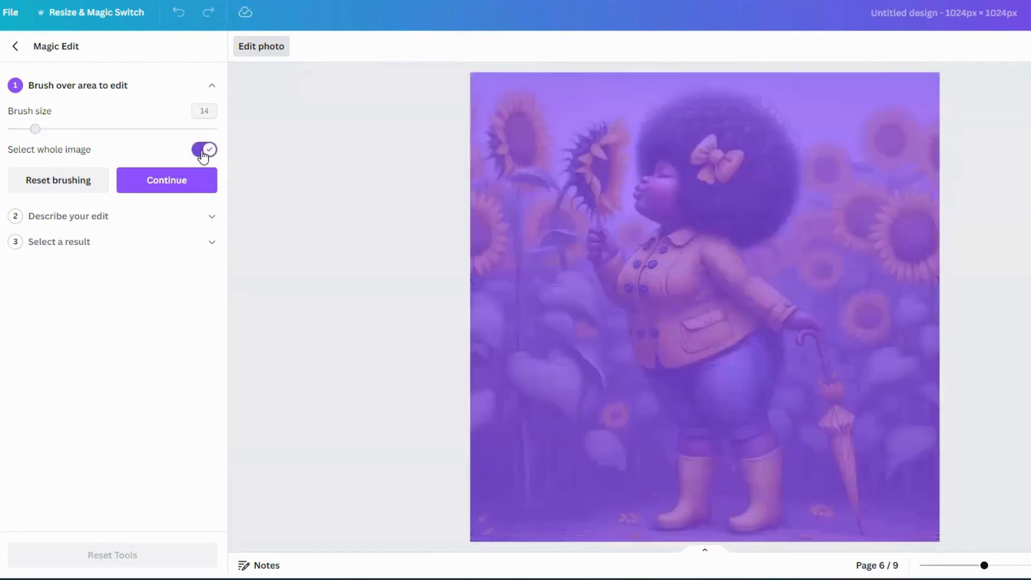
left_click(209, 155)
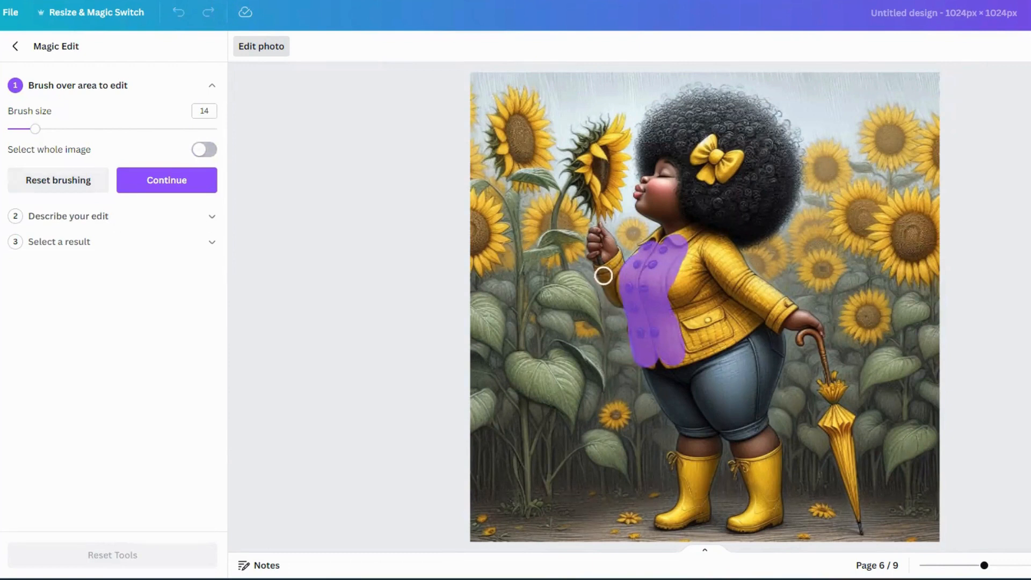
mouse_move(604, 275)
left_mouse_down()
mouse_move(622, 300)
mouse_move(609, 286)
mouse_move(665, 279)
mouse_move(693, 240)
mouse_move(645, 249)
mouse_move(705, 246)
mouse_move(777, 302)
mouse_move(703, 262)
mouse_move(709, 284)
mouse_move(687, 262)
mouse_move(687, 279)
mouse_move(669, 280)
mouse_move(681, 329)
mouse_move(719, 283)
mouse_move(750, 312)
mouse_move(670, 359)
mouse_move(718, 345)
mouse_move(762, 310)
mouse_move(705, 320)
mouse_move(722, 307)
mouse_move(696, 339)
mouse_move(709, 299)
mouse_move(785, 308)
left_mouse_up()
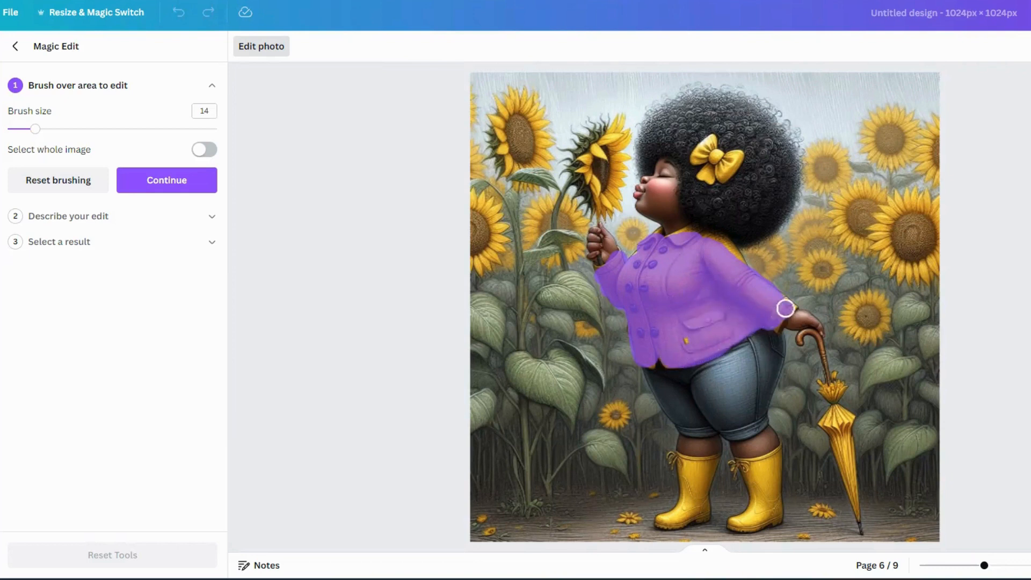
- Brush over the hair bow, the boots and the umbrella to add them to the edit area
mouse_move(714, 138)
left_mouse_down()
mouse_move(699, 153)
mouse_move(707, 180)
left_mouse_up()
left_click_drag(737, 164, 716, 142)
mouse_move(714, 263)
left_mouse_down()
mouse_move(677, 239)
mouse_move(711, 237)
mouse_move(737, 276)
mouse_move(702, 305)
mouse_move(690, 351)
mouse_move(652, 343)
mouse_move(650, 360)
mouse_move(638, 258)
left_mouse_up()
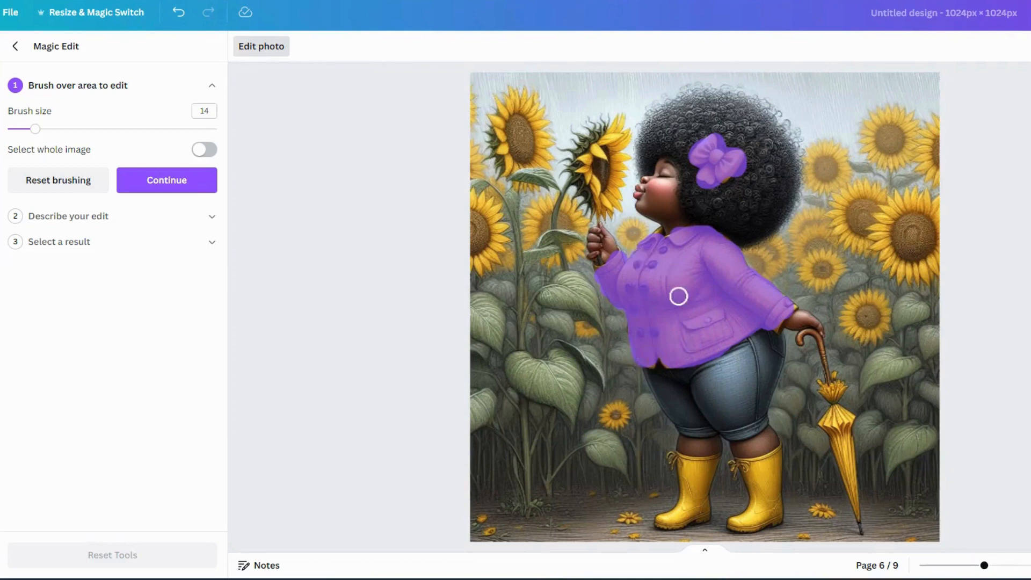
mouse_move(667, 466)
left_mouse_down()
mouse_move(711, 464)
mouse_move(701, 525)
mouse_move(693, 515)
mouse_move(667, 524)
mouse_move(693, 499)
mouse_move(695, 469)
mouse_move(682, 506)
mouse_move(686, 469)
mouse_move(777, 458)
mouse_move(767, 504)
mouse_move(727, 524)
mouse_move(771, 521)
mouse_move(770, 483)
mouse_move(755, 477)
mouse_move(755, 507)
left_mouse_up()
mouse_move(833, 415)
left_mouse_down()
mouse_move(823, 425)
mouse_move(847, 415)
mouse_move(857, 515)
mouse_move(843, 428)
mouse_move(838, 449)
mouse_move(821, 387)
mouse_move(838, 389)
mouse_move(837, 380)
mouse_move(837, 398)
left_mouse_up()
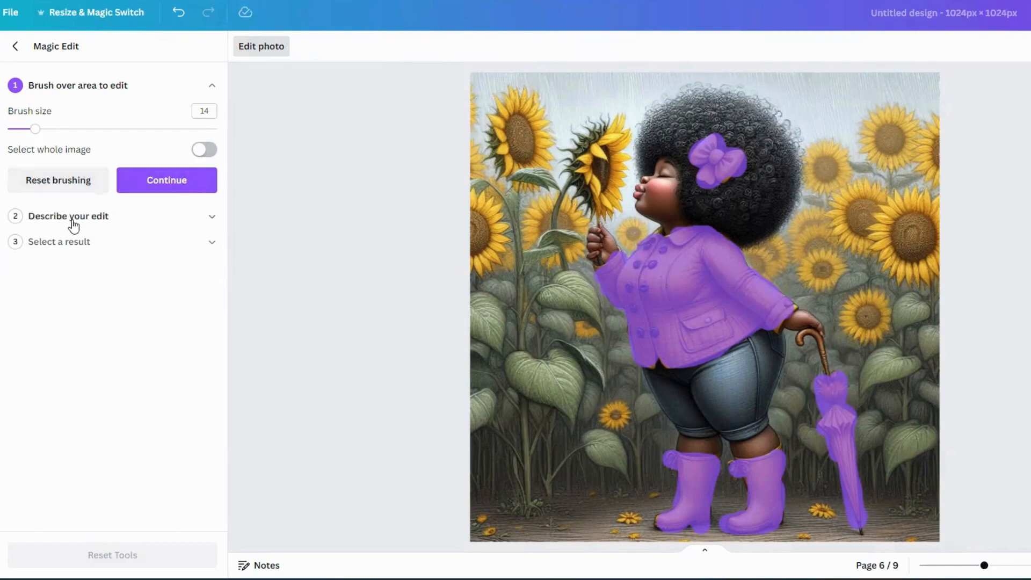
- Open the edit description and enter "change color to orange"
left_click(202, 218)
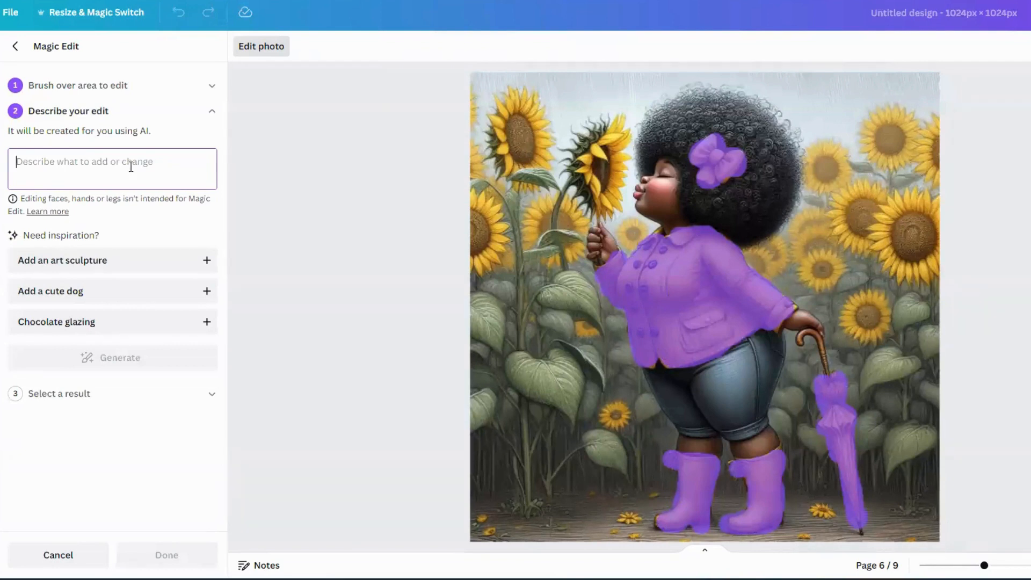
type("change color to orange")
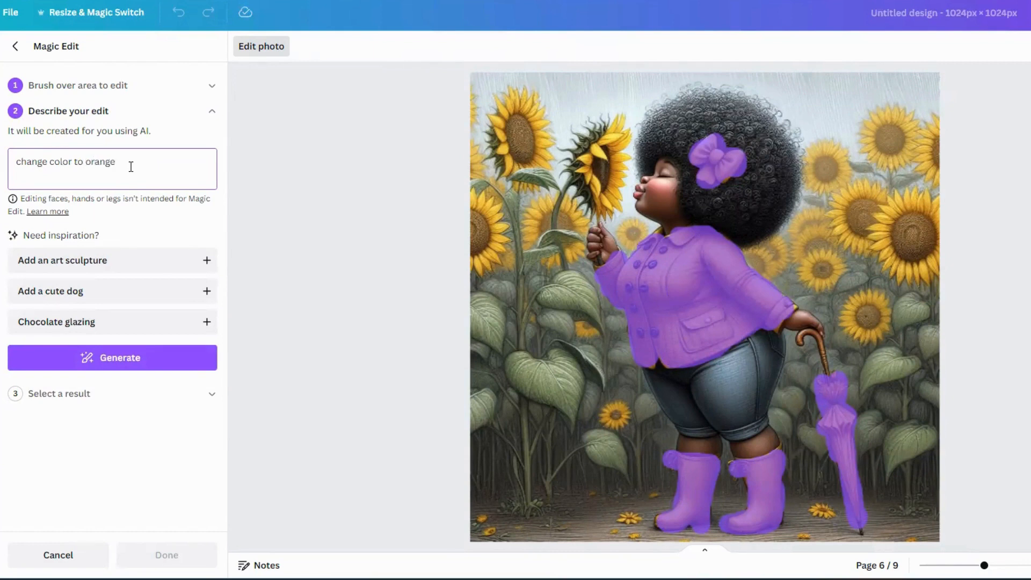
- Generate the orange recolour, compare the four results and apply the first one
left_click(100, 359)
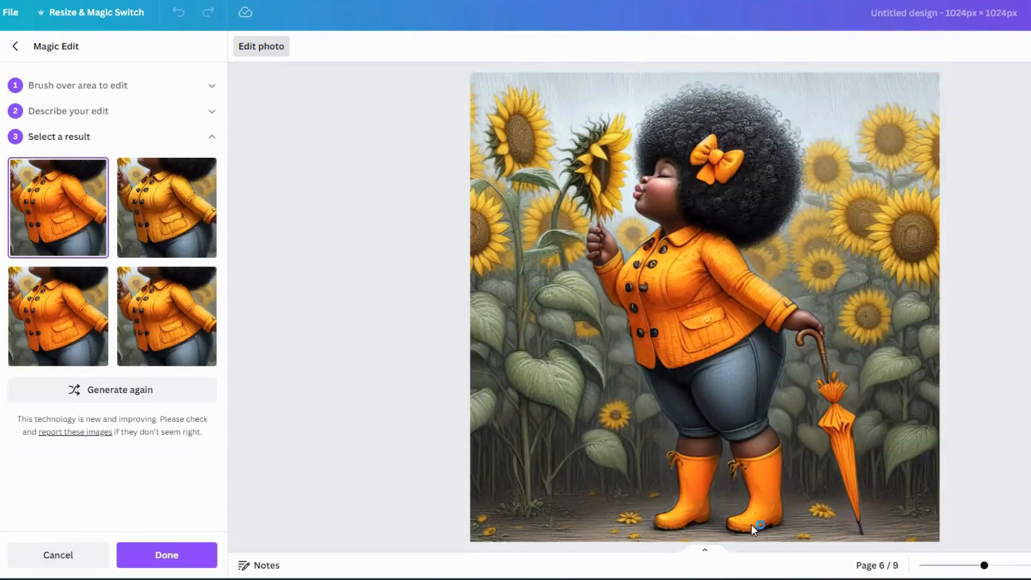
left_click(176, 211)
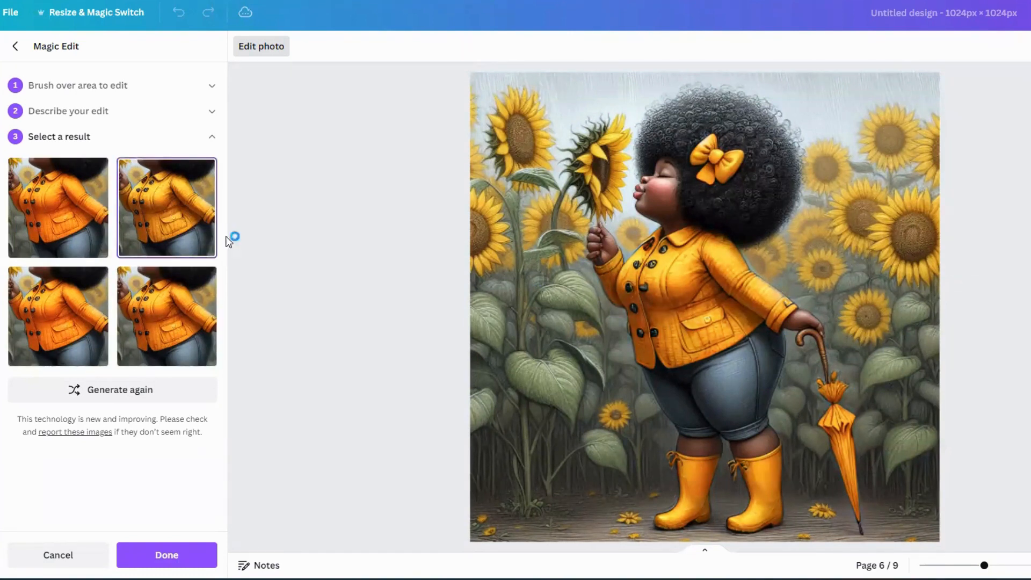
left_click(84, 319)
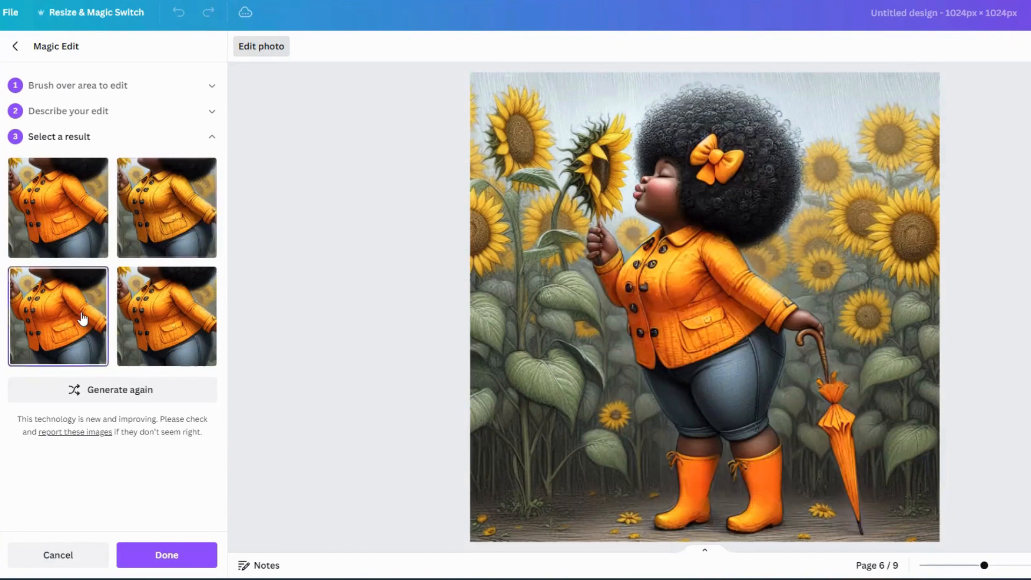
left_click(165, 330)
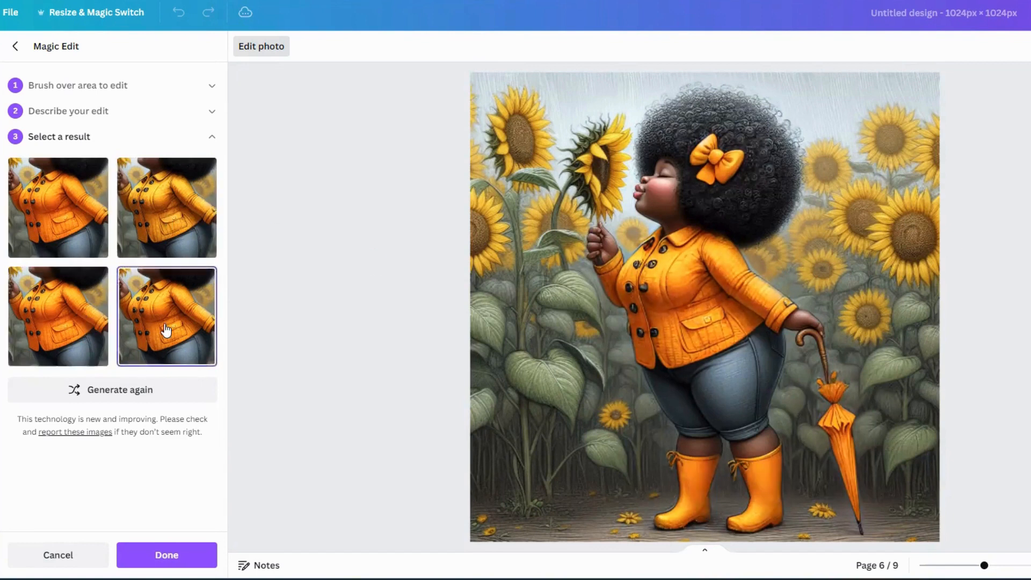
left_click(57, 231)
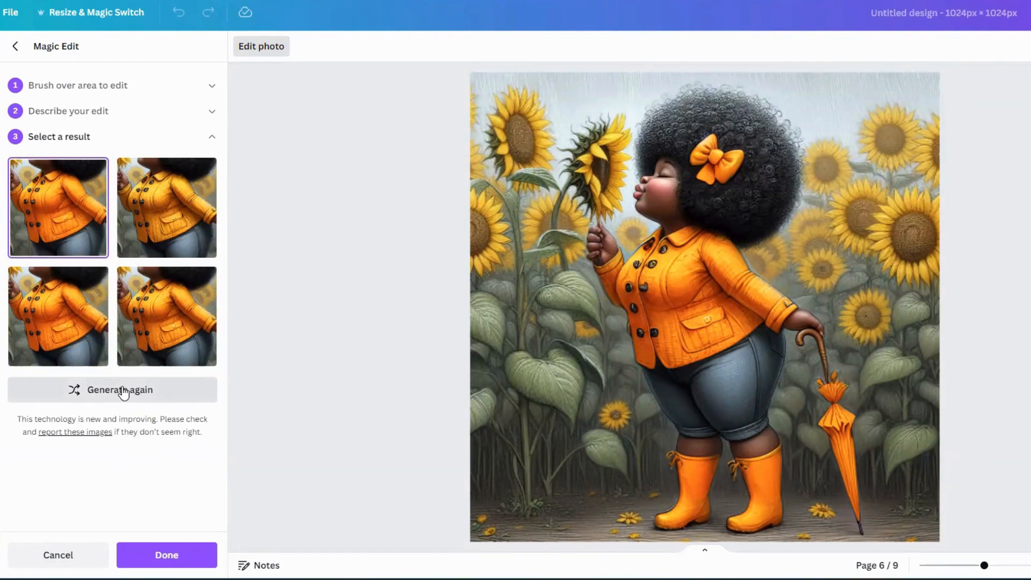
left_click(164, 555)
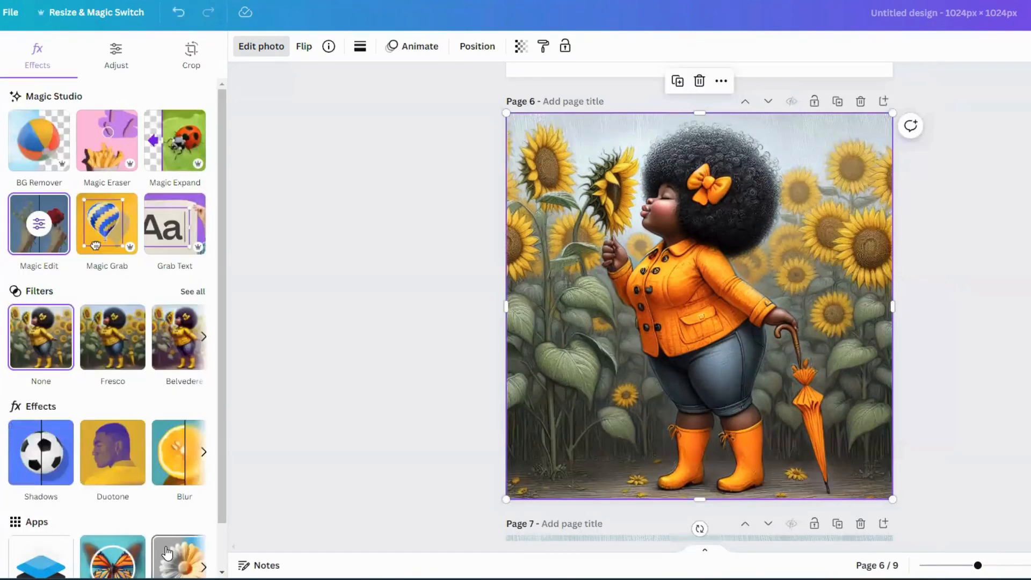
- Scroll through the following pages to review the other coloured versions of the illustration
scroll(602, 416, "up", 5)
scroll(606, 418, "down", 3)
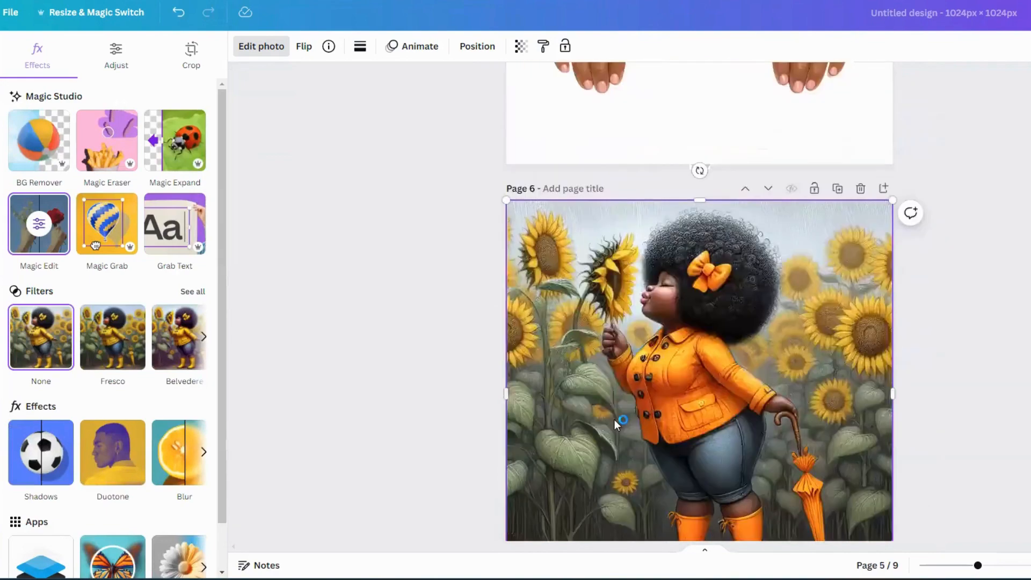
scroll(614, 420, "down", 5)
scroll(644, 266, "up", 2)
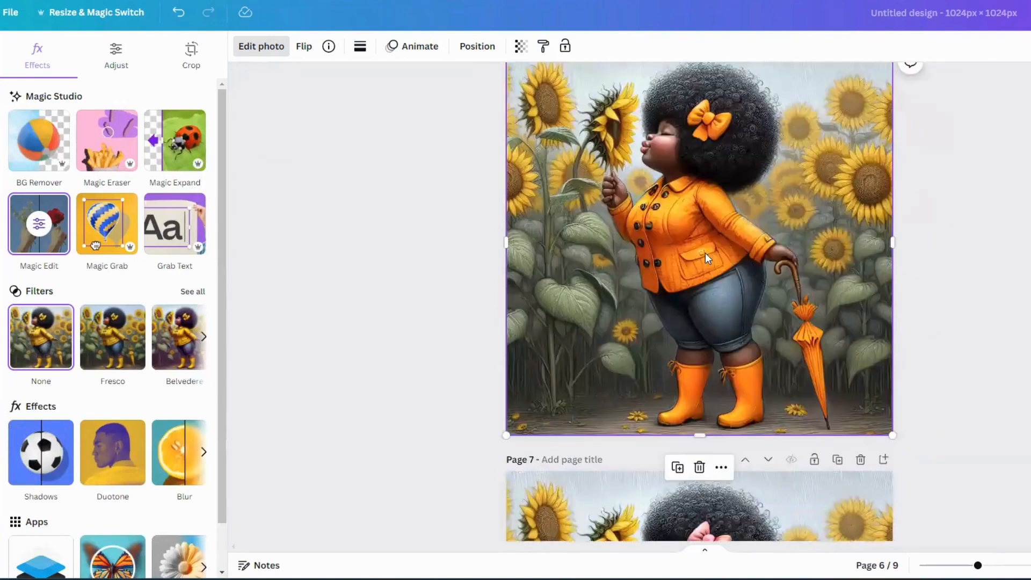
scroll(675, 307, "down", 5)
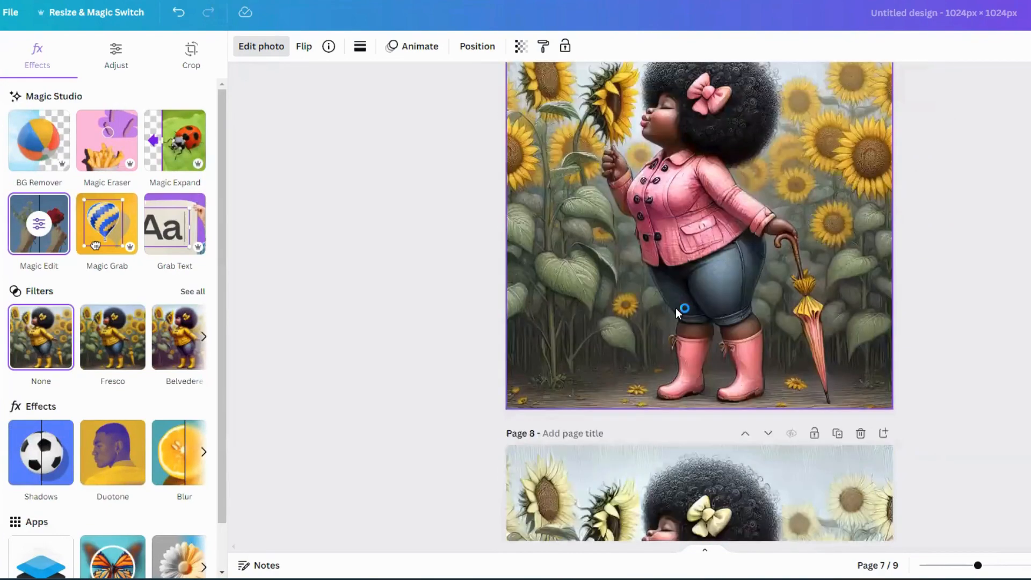
scroll(675, 308, "up", 5)
scroll(761, 329, "down", 5)
scroll(811, 327, "down", 5)
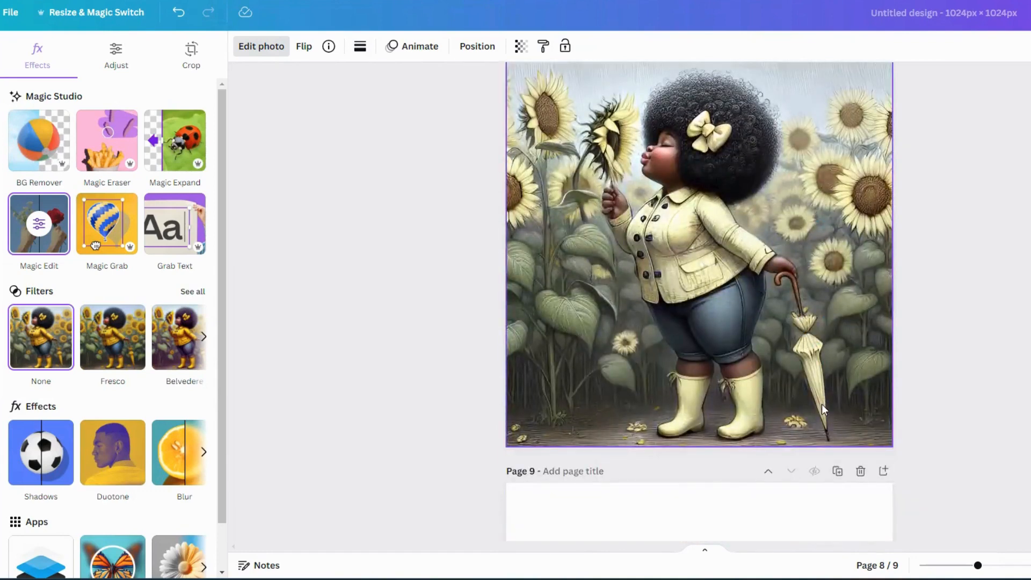
scroll(999, 308, "up", 4)
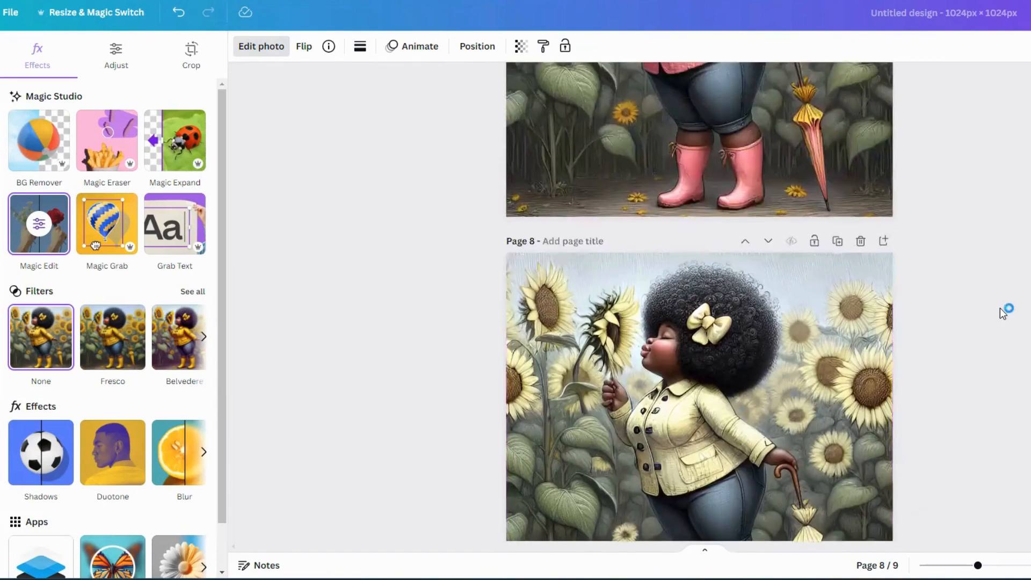
left_click(1001, 305)
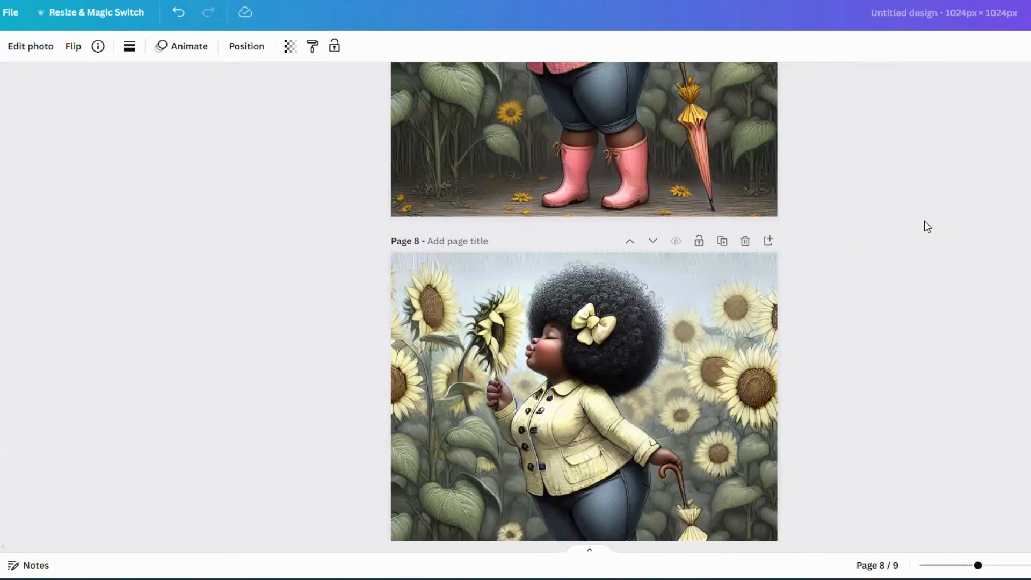
scroll(663, 308, "down", 5)
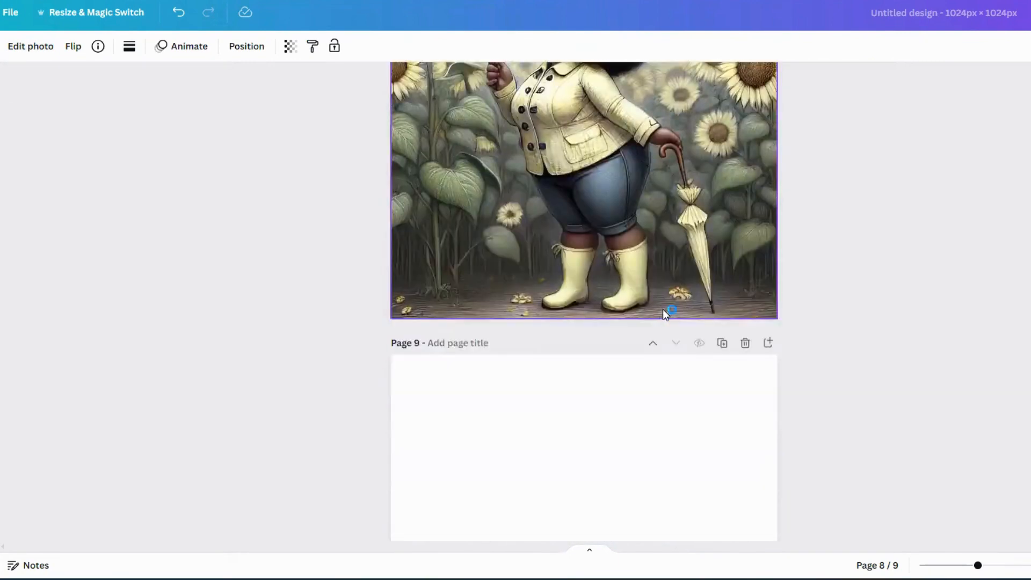
scroll(662, 308, "up", 6)
scroll(662, 307, "down", 5)
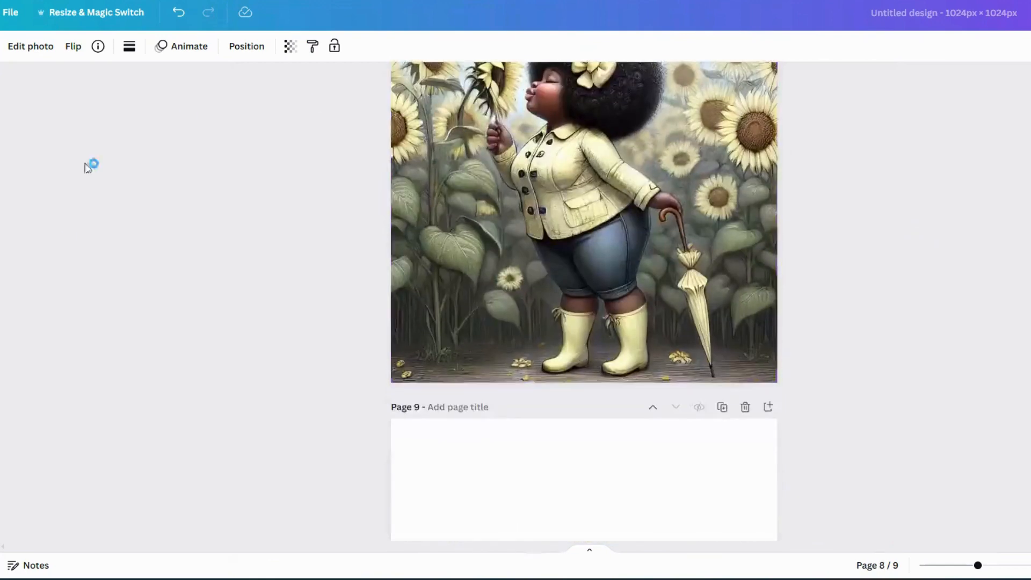
scroll(585, 392, "down", 4)
- Select the blank page 9 and insert the uploaded sunflower girl image with the yellow umbrella
left_click(585, 392)
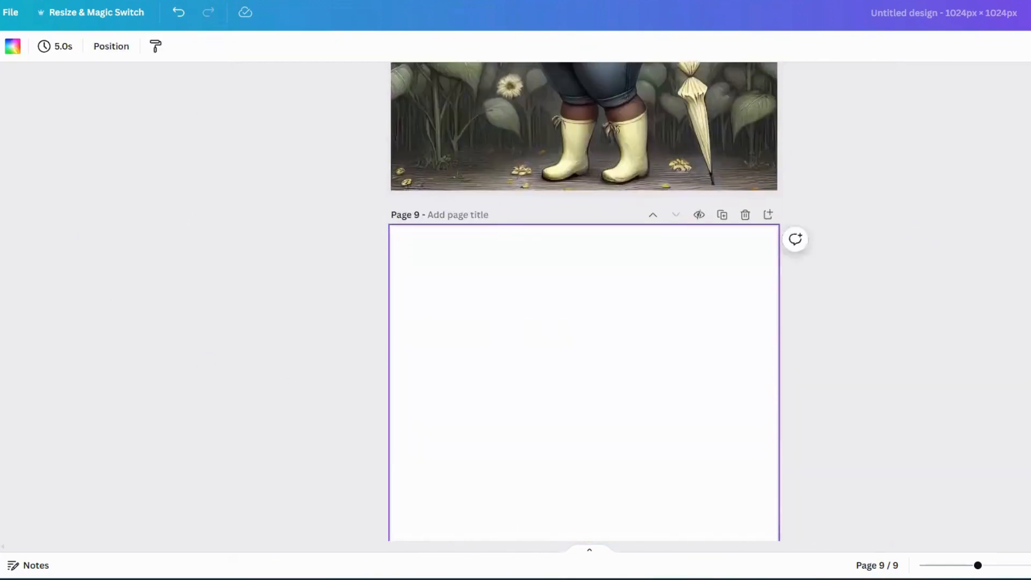
left_click(2, 236)
scroll(28, 262, "down", 15)
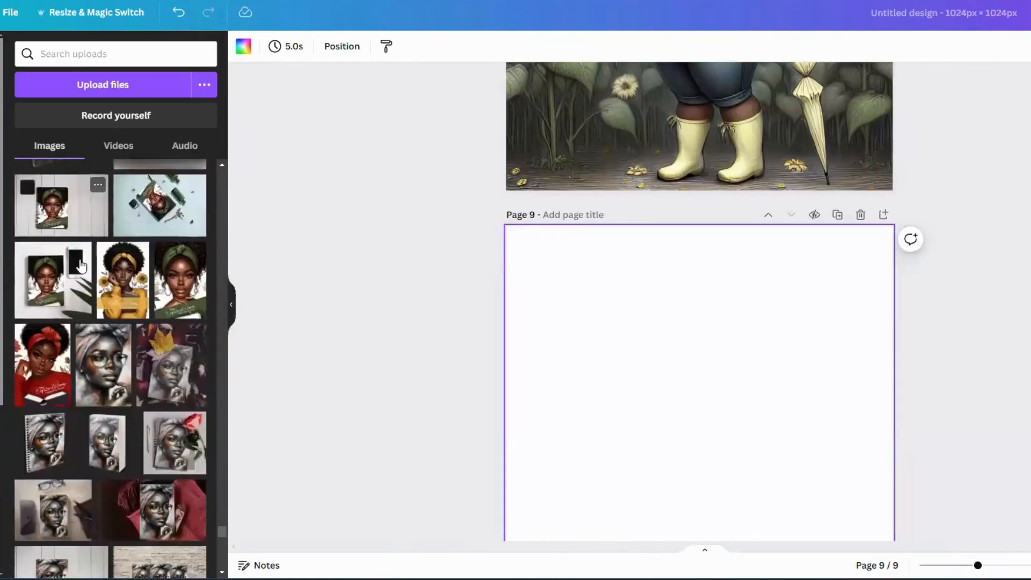
scroll(83, 267, "down", 15)
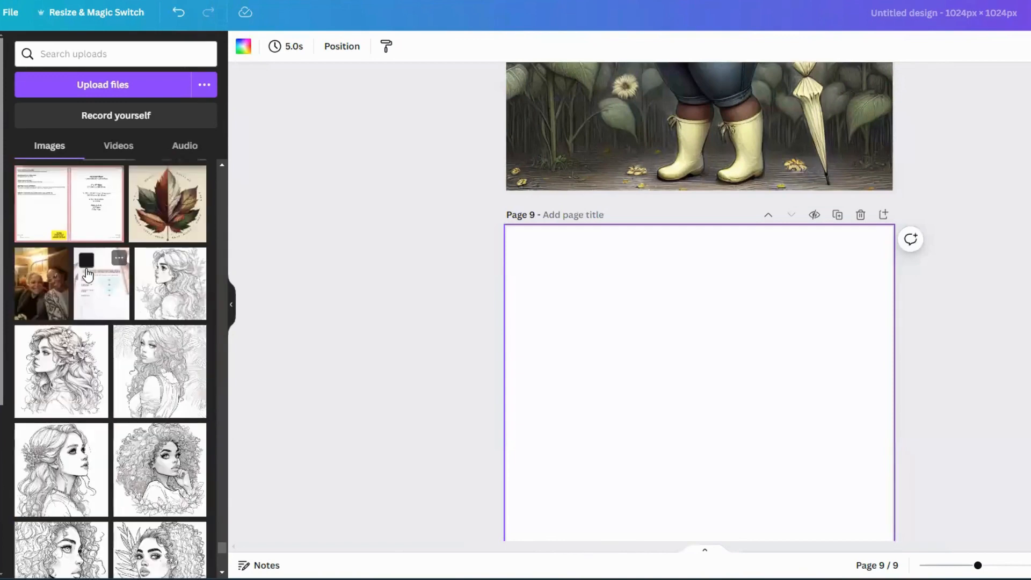
scroll(86, 275, "down", 10)
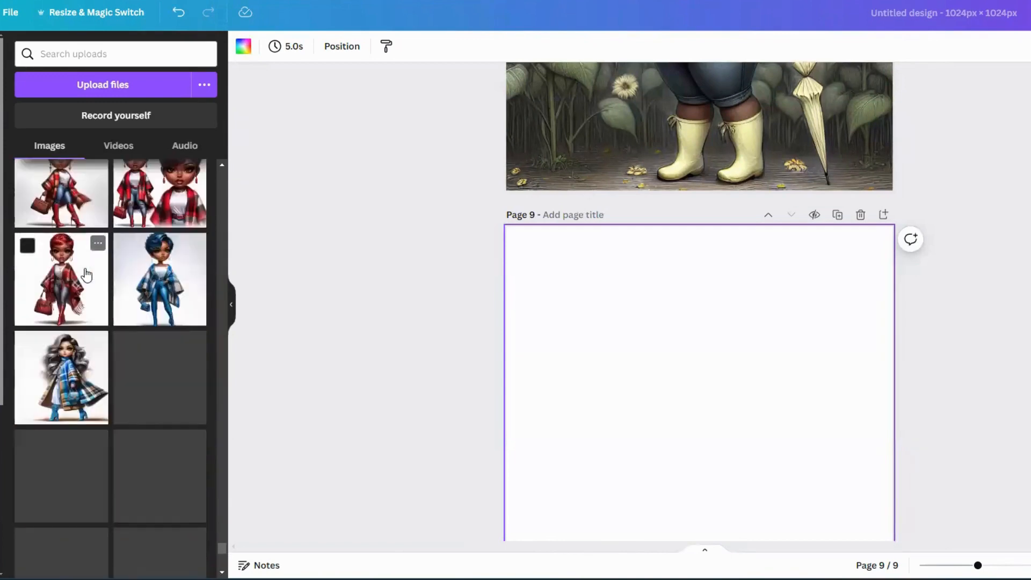
scroll(85, 275, "down", 10)
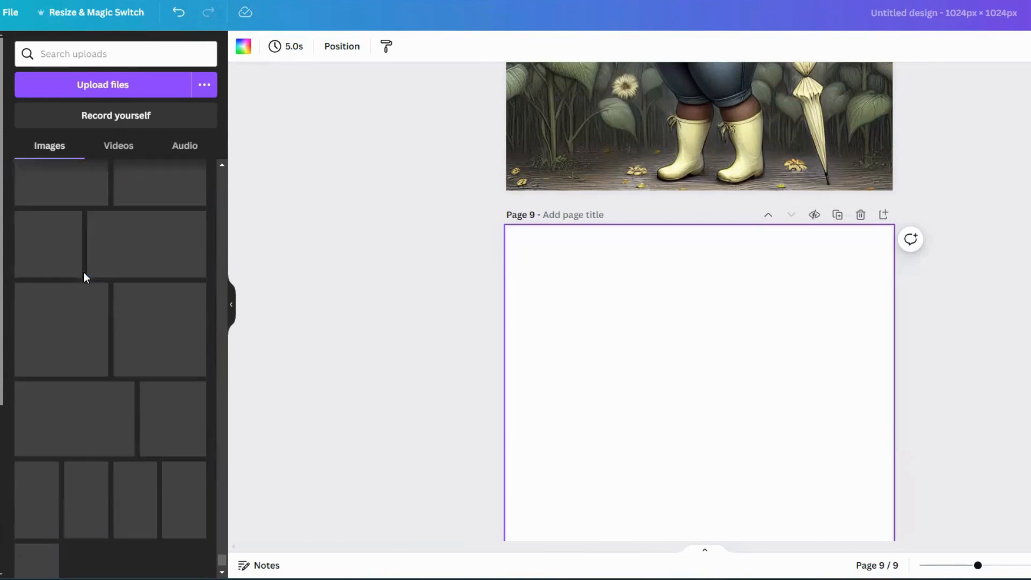
scroll(86, 276, "down", 10)
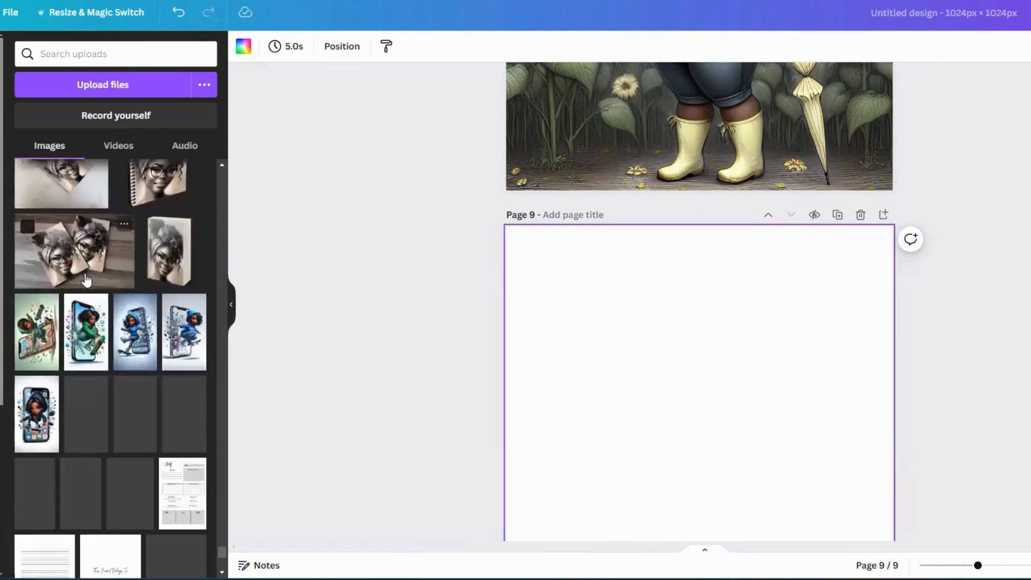
scroll(89, 275, "down", 5)
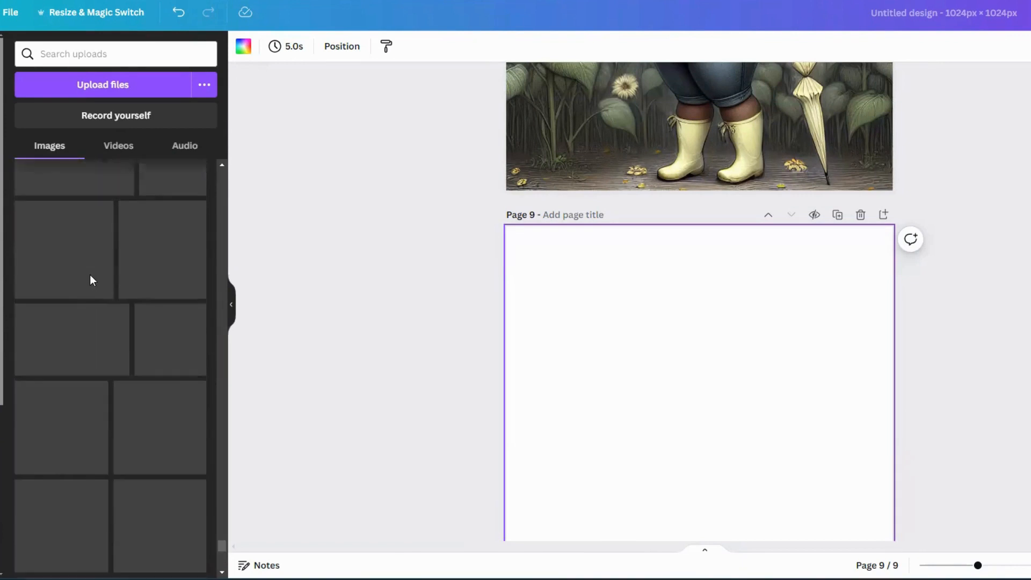
scroll(181, 389, "down", 2)
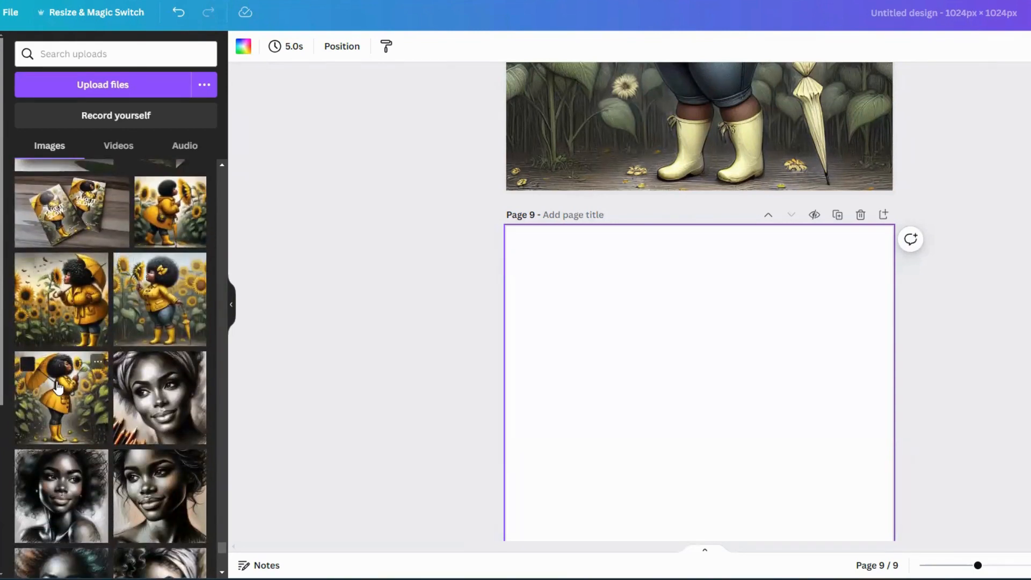
scroll(58, 387, "down", 2)
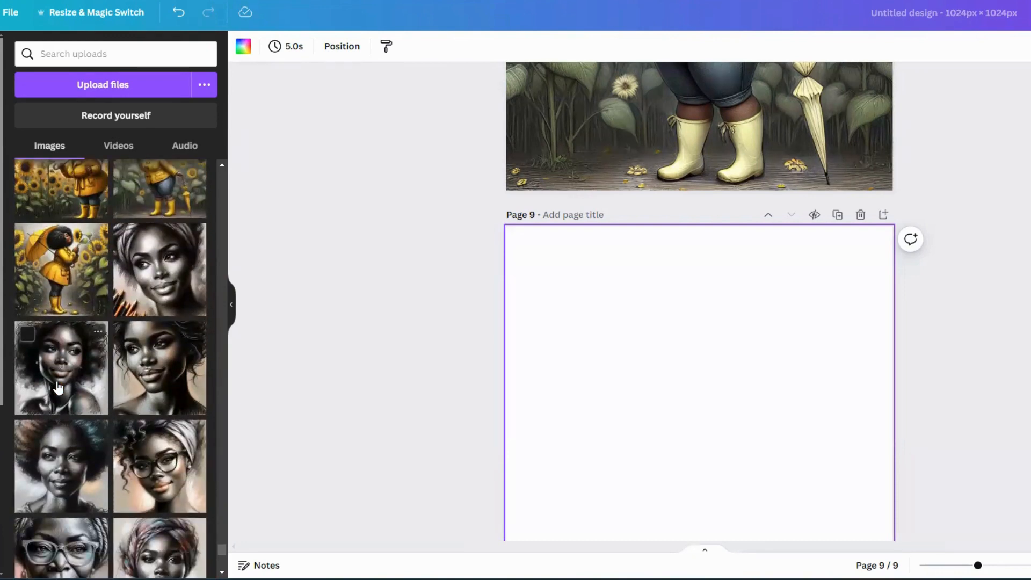
left_click(48, 282)
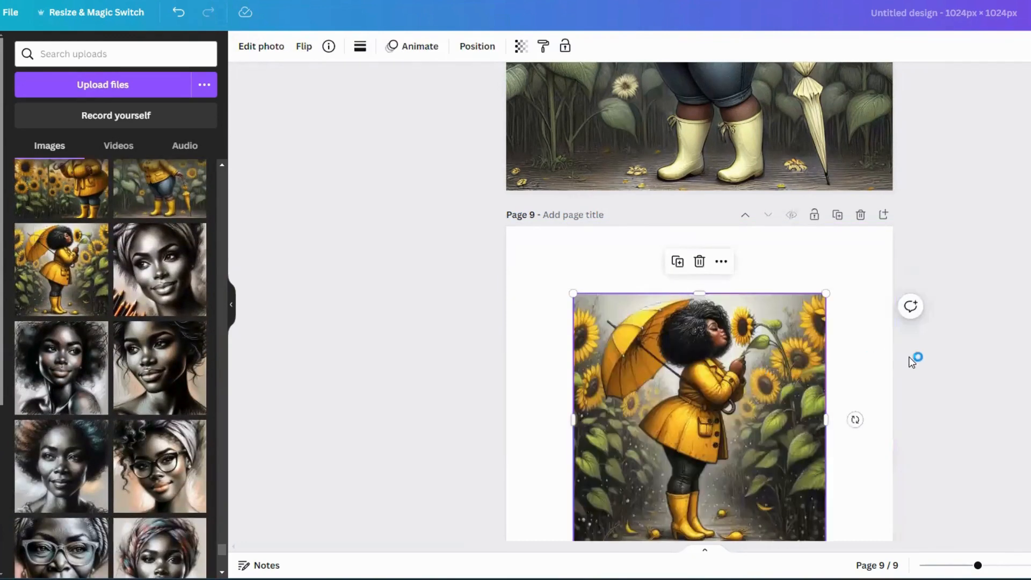
- Move the image to the page's top-left corner and enlarge it to fill the whole page
scroll(911, 360, "down", 2)
left_click_drag(694, 311, 628, 243)
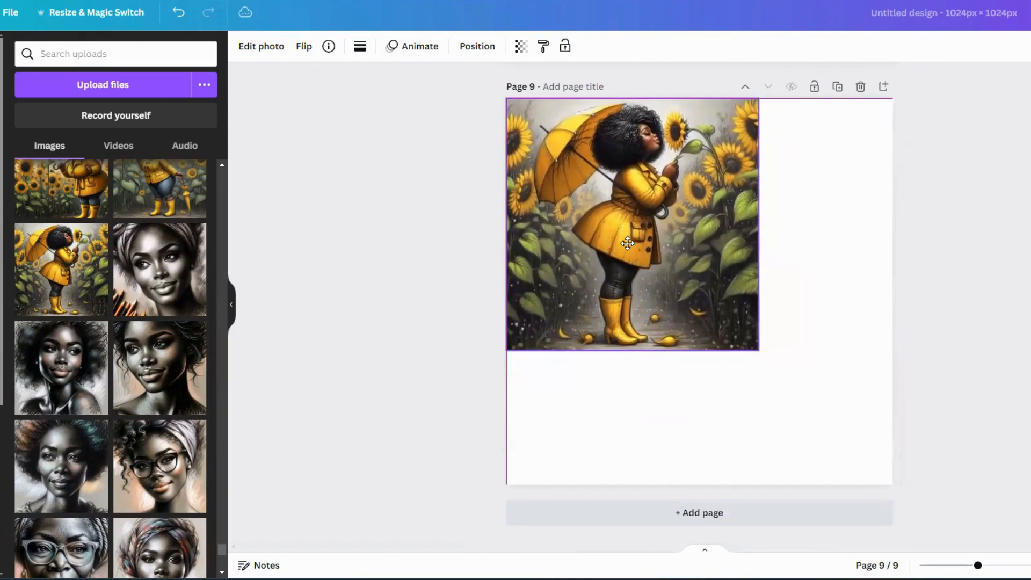
left_click_drag(778, 359, 873, 456)
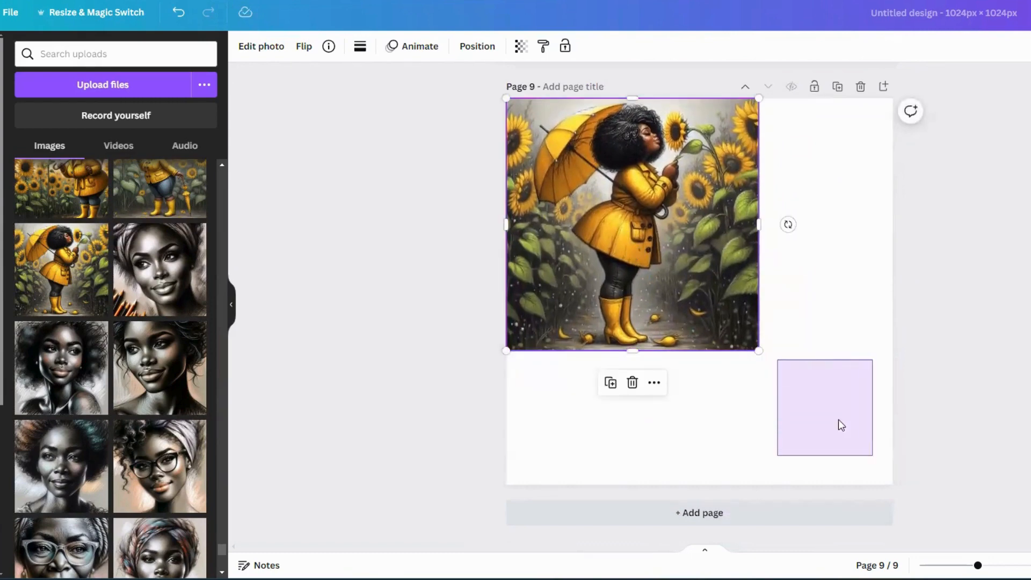
left_click(732, 337)
left_click_drag(758, 350, 892, 484)
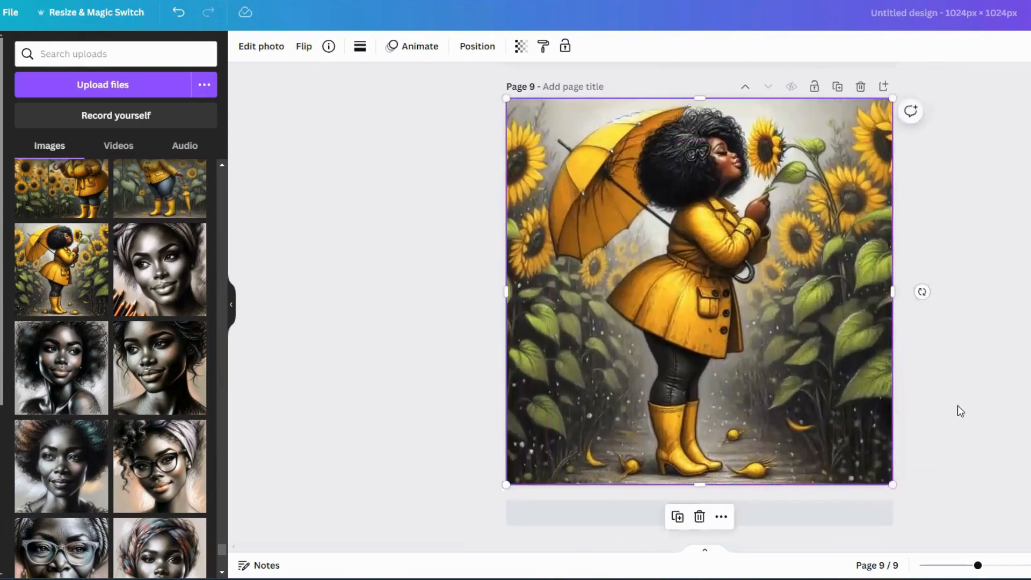
left_click(937, 287)
left_click(787, 288)
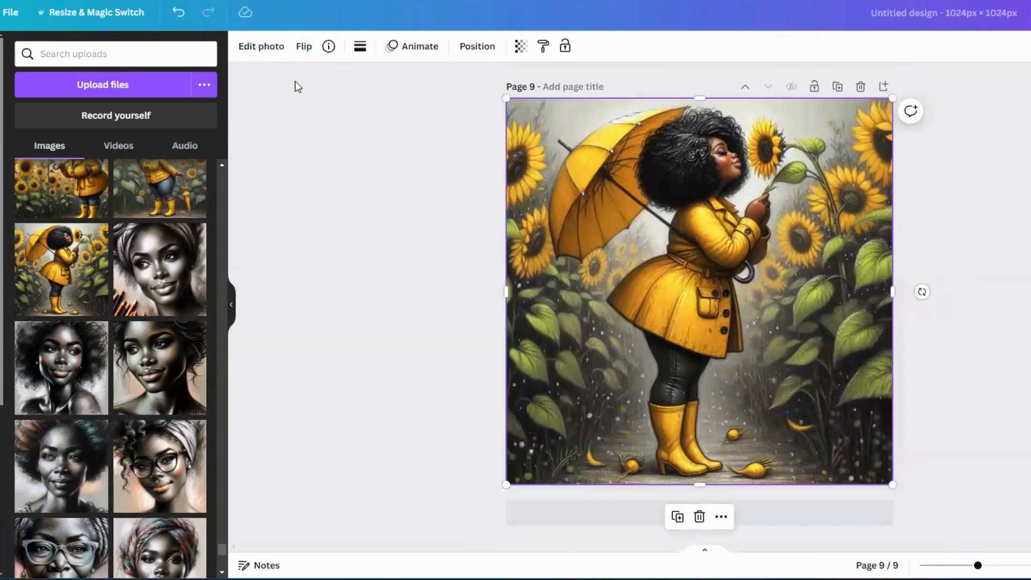
- Open Magic Edit on the page 9 image and brush over the umbrella canopy at brush size 20
left_click(263, 48)
left_click(37, 223)
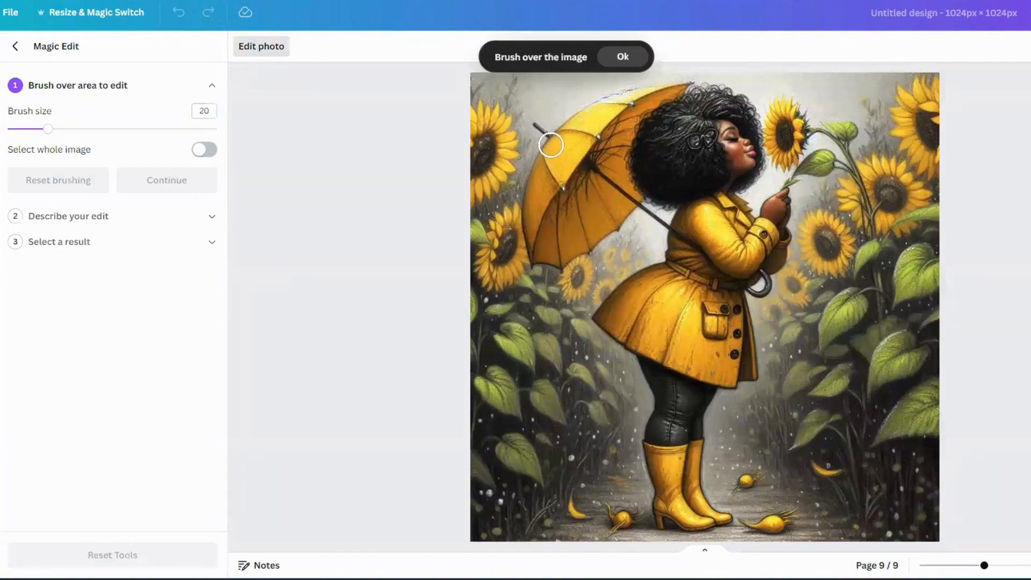
mouse_move(553, 147)
left_mouse_down()
mouse_move(537, 248)
mouse_move(566, 249)
mouse_move(614, 205)
mouse_move(564, 227)
mouse_move(563, 142)
mouse_move(649, 81)
mouse_move(670, 80)
mouse_move(639, 94)
mouse_move(585, 150)
mouse_move(591, 145)
left_mouse_up()
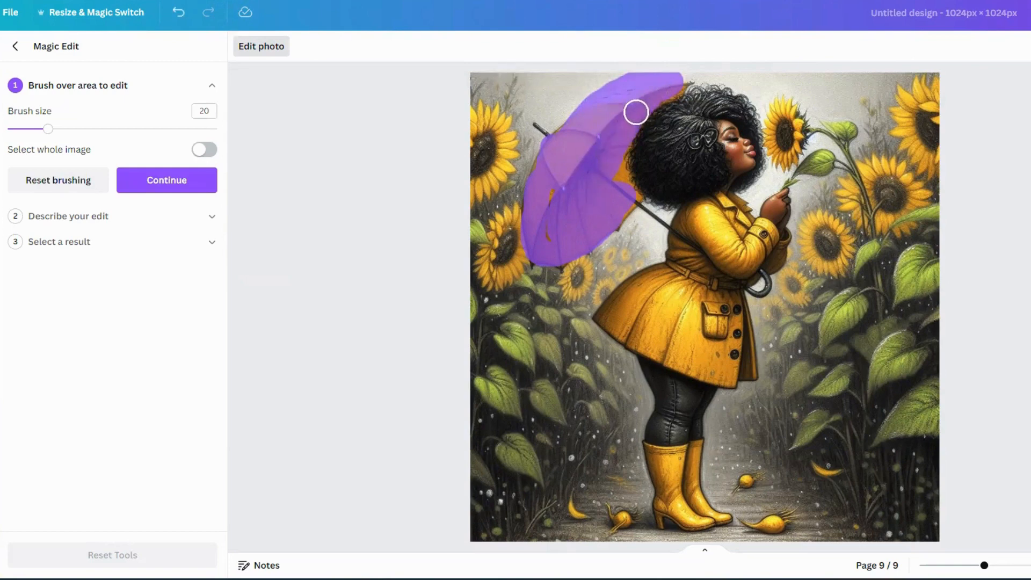
left_click_drag(620, 155, 624, 205)
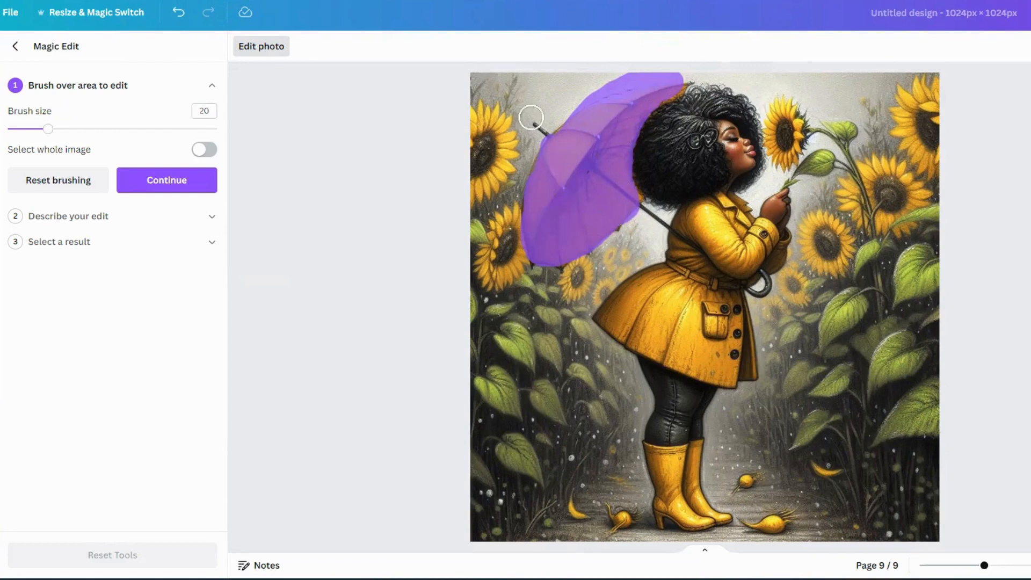
- Describe the edit as "change to black", generate results, then generate a new set
left_click(102, 217)
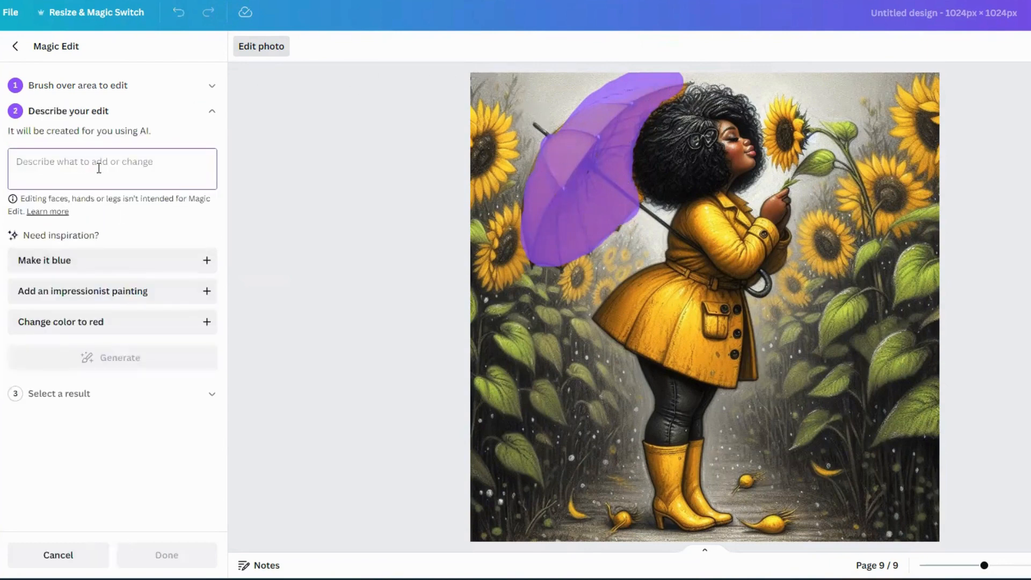
type("c")
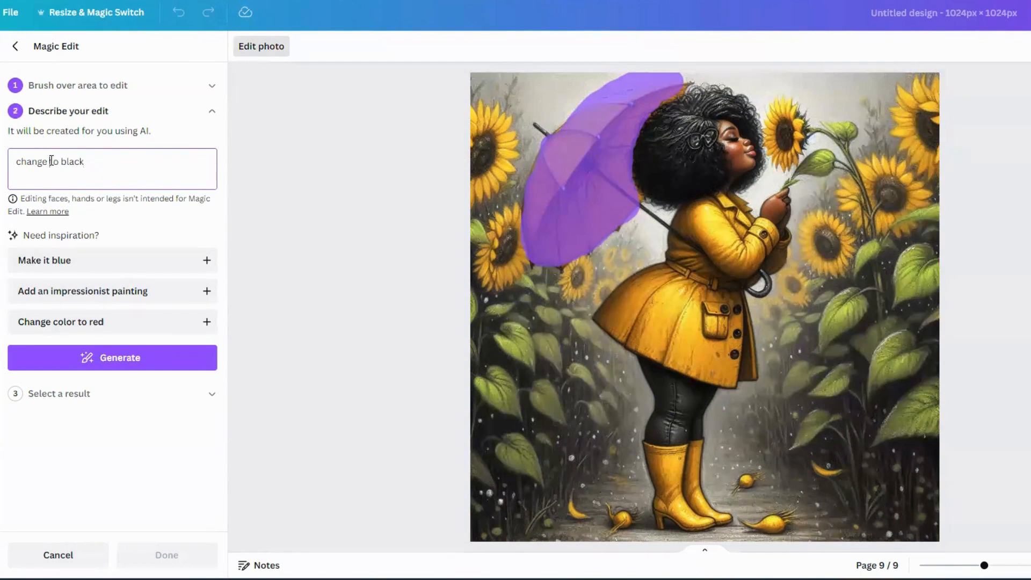
type("olor")
left_click(93, 351)
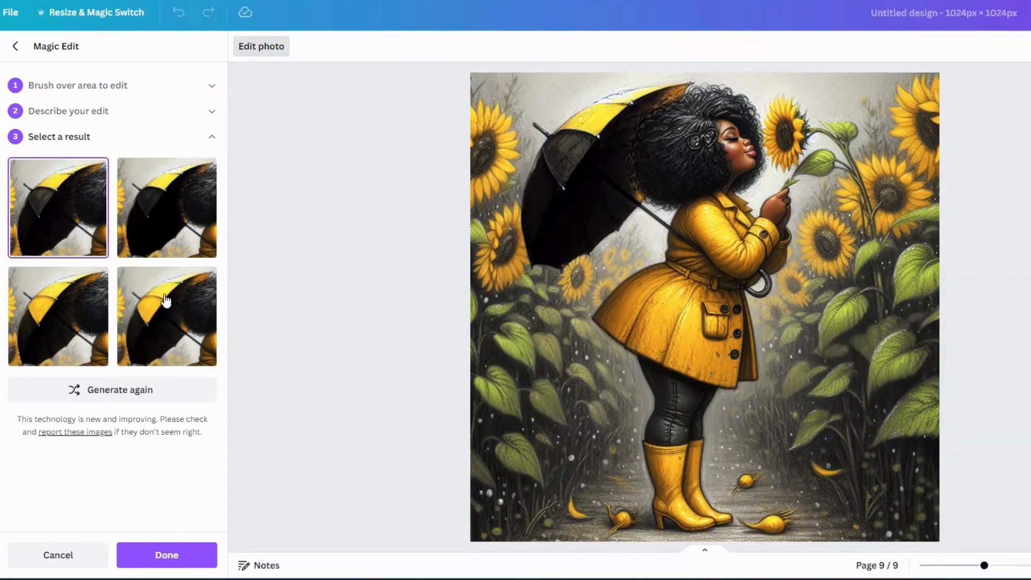
left_click(119, 390)
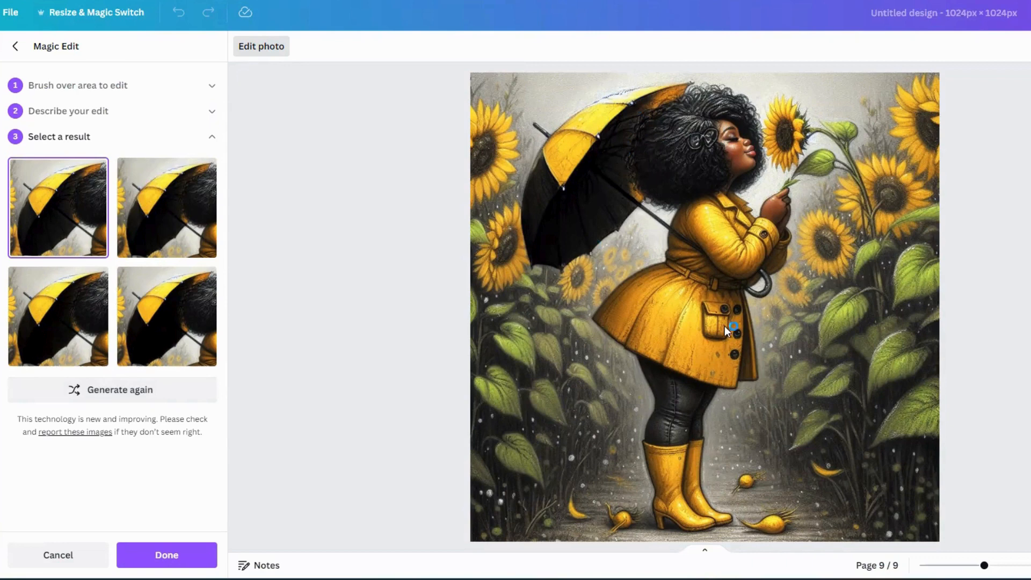
- Reopen brushing and extend the brushed area over the coat and boots, reducing the brush size to 8
left_click(75, 90)
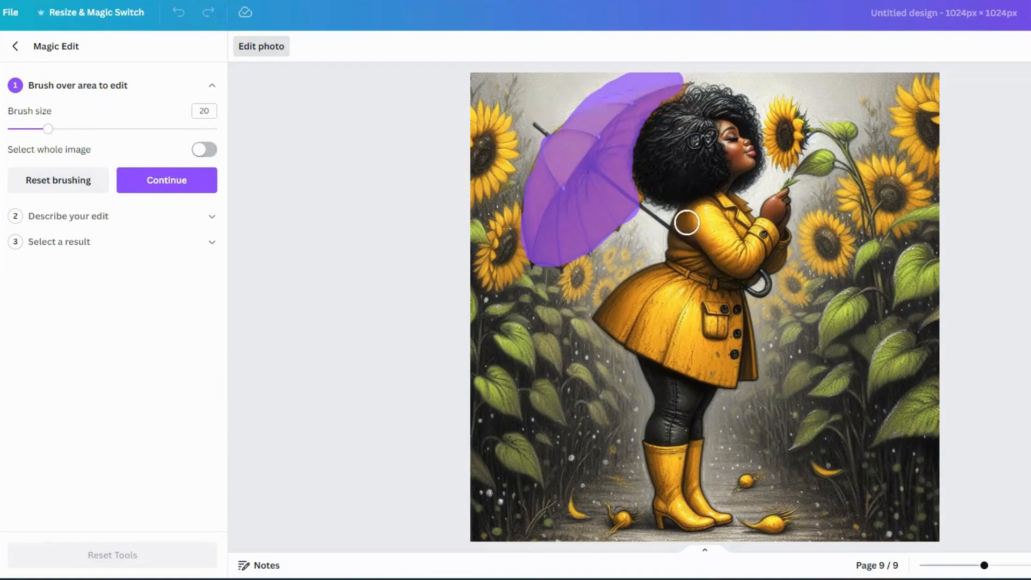
mouse_move(690, 217)
left_mouse_down()
mouse_move(735, 207)
mouse_move(684, 222)
mouse_move(738, 254)
mouse_move(747, 223)
mouse_move(773, 253)
mouse_move(757, 233)
mouse_move(725, 230)
mouse_move(722, 257)
mouse_move(695, 276)
mouse_move(652, 281)
mouse_move(613, 306)
mouse_move(672, 352)
mouse_move(725, 366)
mouse_move(757, 348)
mouse_move(742, 300)
mouse_move(682, 329)
mouse_move(683, 311)
mouse_move(641, 315)
mouse_move(643, 304)
mouse_move(709, 270)
mouse_move(687, 230)
mouse_move(677, 260)
mouse_move(687, 231)
mouse_move(726, 263)
mouse_move(713, 290)
mouse_move(763, 235)
mouse_move(771, 249)
mouse_move(730, 253)
mouse_move(686, 302)
mouse_move(658, 312)
mouse_move(672, 297)
mouse_move(709, 324)
mouse_move(734, 313)
mouse_move(742, 337)
mouse_move(736, 329)
mouse_move(726, 375)
mouse_move(681, 368)
mouse_move(700, 371)
mouse_move(607, 322)
mouse_move(654, 323)
mouse_move(709, 344)
mouse_move(759, 228)
mouse_move(771, 241)
mouse_move(700, 252)
mouse_move(773, 246)
mouse_move(750, 272)
mouse_move(781, 247)
left_mouse_up()
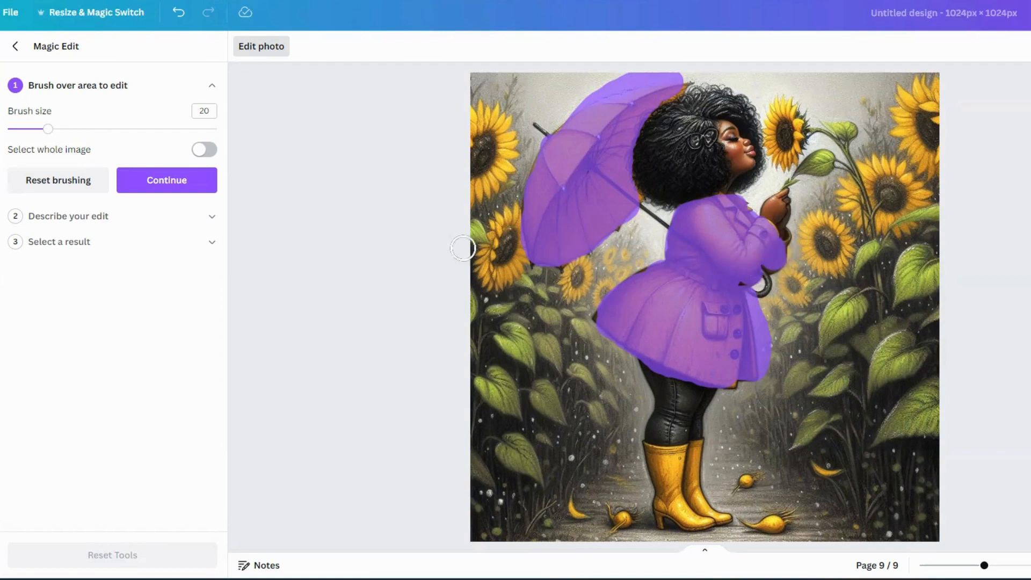
left_click_drag(48, 129, 22, 130)
left_click_drag(789, 231, 787, 251)
mouse_move(645, 447)
left_mouse_down()
mouse_move(661, 520)
mouse_move(662, 453)
mouse_move(647, 451)
mouse_move(701, 447)
mouse_move(690, 448)
mouse_move(701, 504)
mouse_move(680, 458)
mouse_move(672, 501)
mouse_move(670, 455)
mouse_move(678, 511)
mouse_move(696, 528)
mouse_move(724, 516)
mouse_move(700, 499)
mouse_move(696, 519)
mouse_move(677, 486)
mouse_move(699, 518)
left_mouse_up()
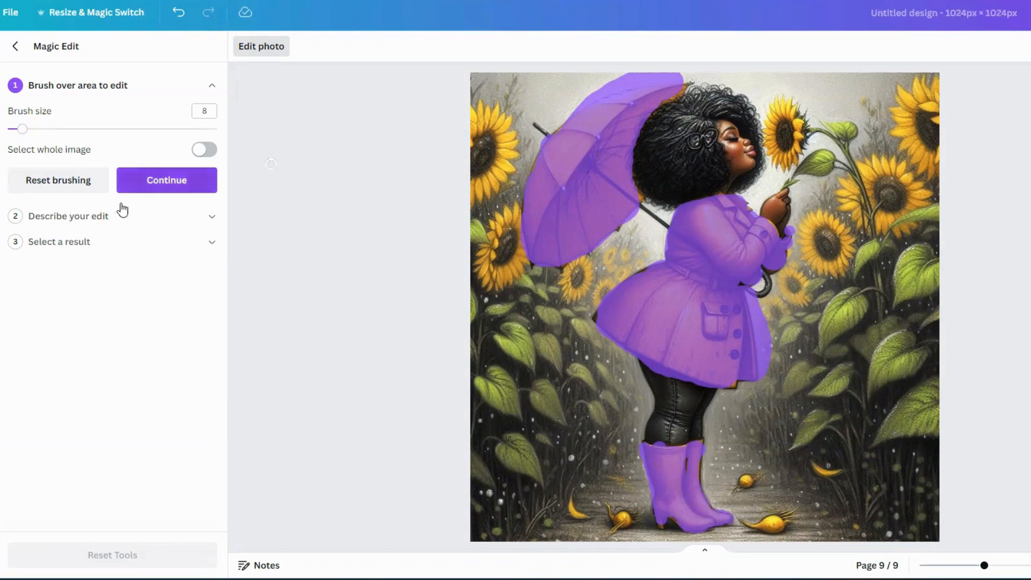
- Revise the edit description for the brushed umbrella, coat and boots, then generate new results
left_click(66, 217)
left_click(55, 176)
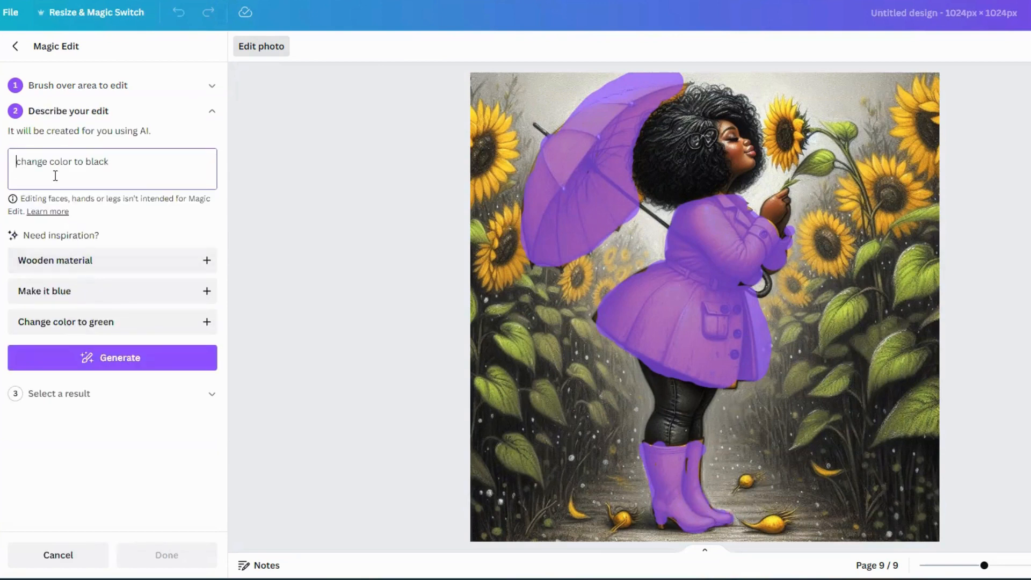
type("chn")
key("BackSpace")
type("a")
key("Delete")
key("Delete")
key("Delete")
key("Delete")
key("Delete")
key("Delete")
key("Delete")
key("Delete")
key("Delete")
key("Delete")
key("Delete")
key("Delete")
key("Delete")
key("Delete")
key("Delete")
key("Delete")
key("Delete")
key("Delete")
key("Delete")
key("Delete")
left_click(109, 358)
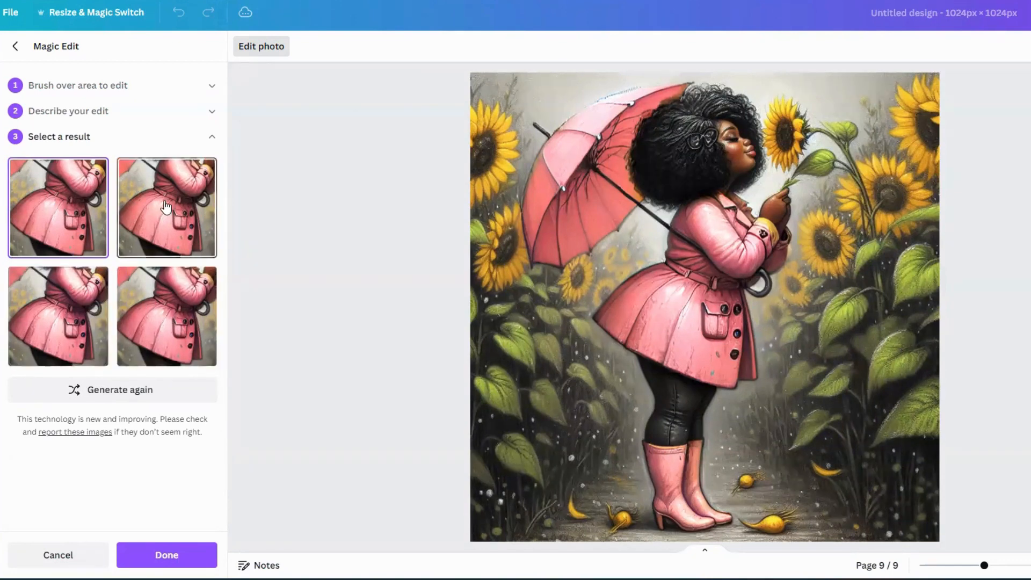
- Choose the fourth generated result and apply the Magic Edit to the page 9 image
left_click(151, 316)
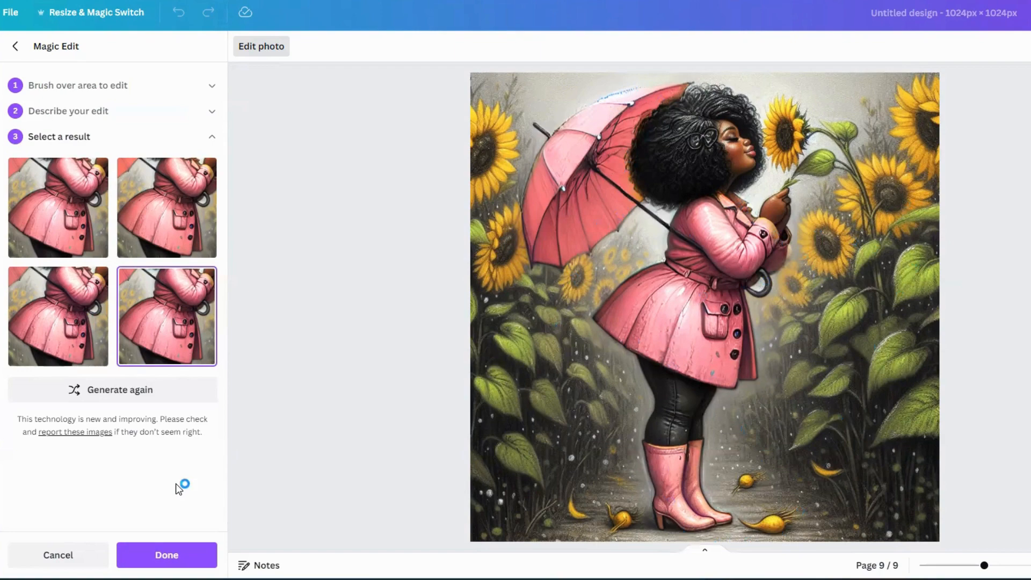
left_click(173, 554)
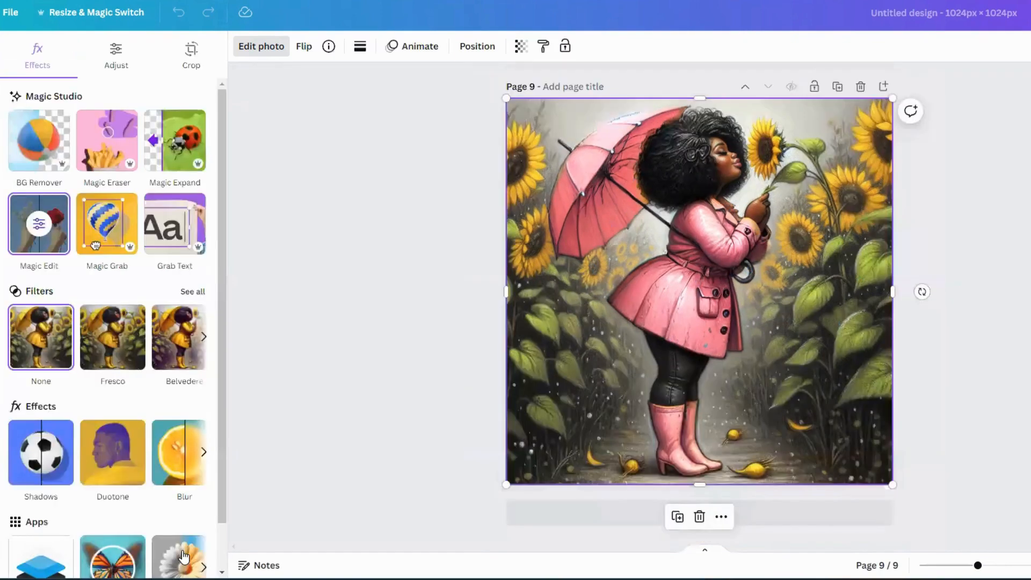
- Add a new page 10 and place the yellow-umbrella sunflower girl image so it fills the page
scroll(950, 348, "up", 3)
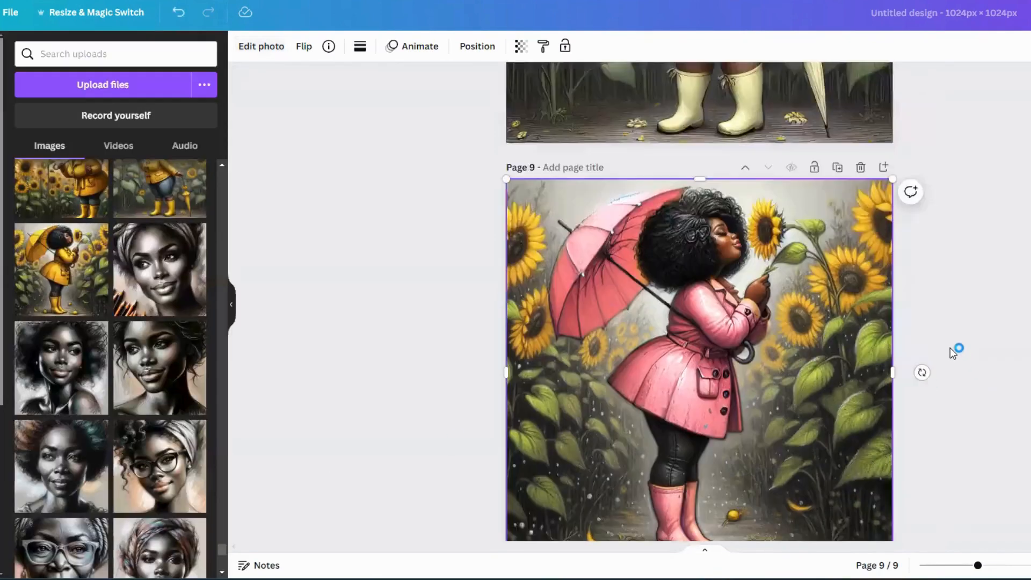
scroll(951, 353, "up", 2)
scroll(937, 329, "down", 6)
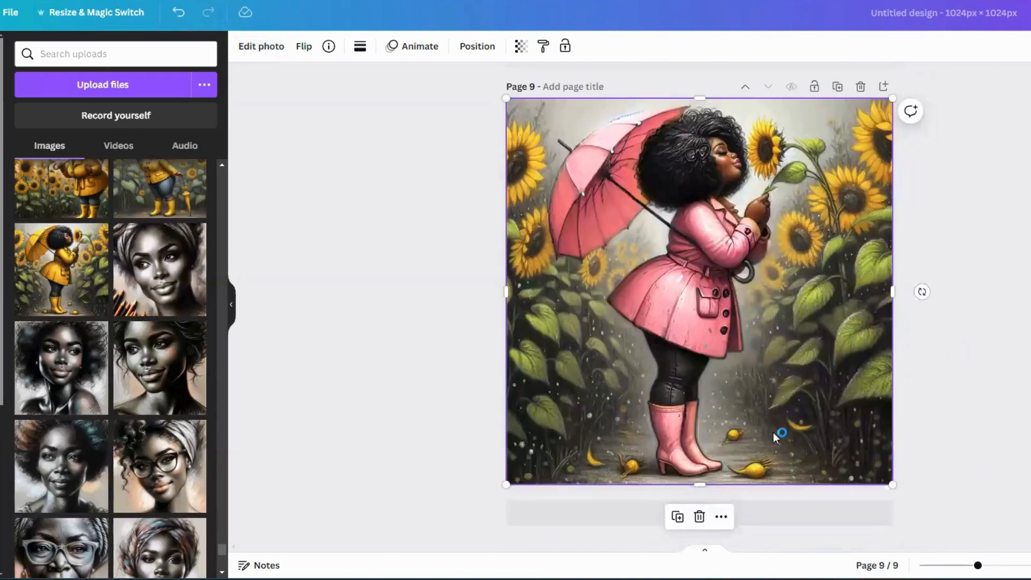
left_click(785, 517)
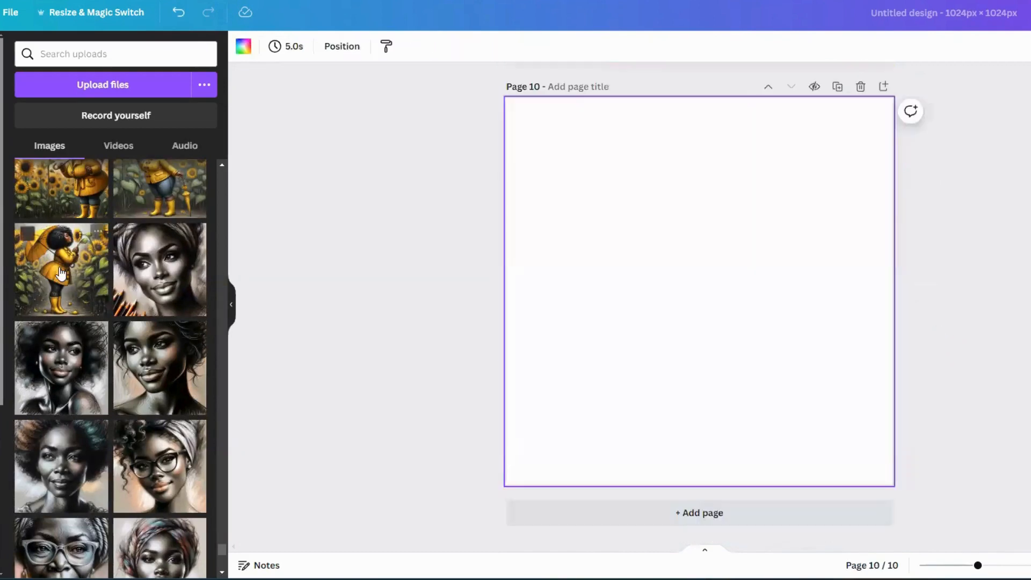
left_click(61, 268)
left_click_drag(640, 220, 574, 153)
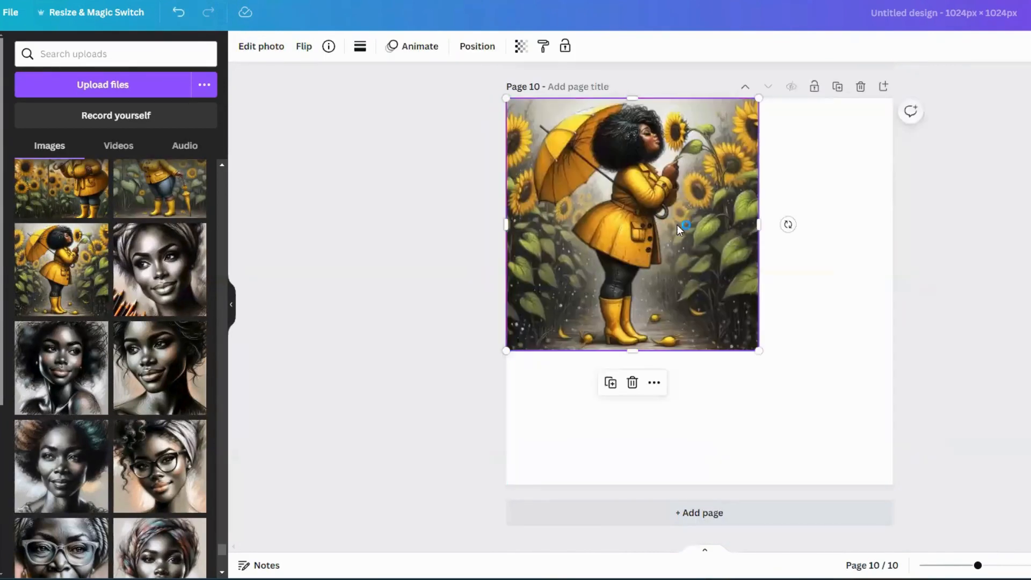
left_click(632, 383)
left_click_drag(61, 269, 527, 265)
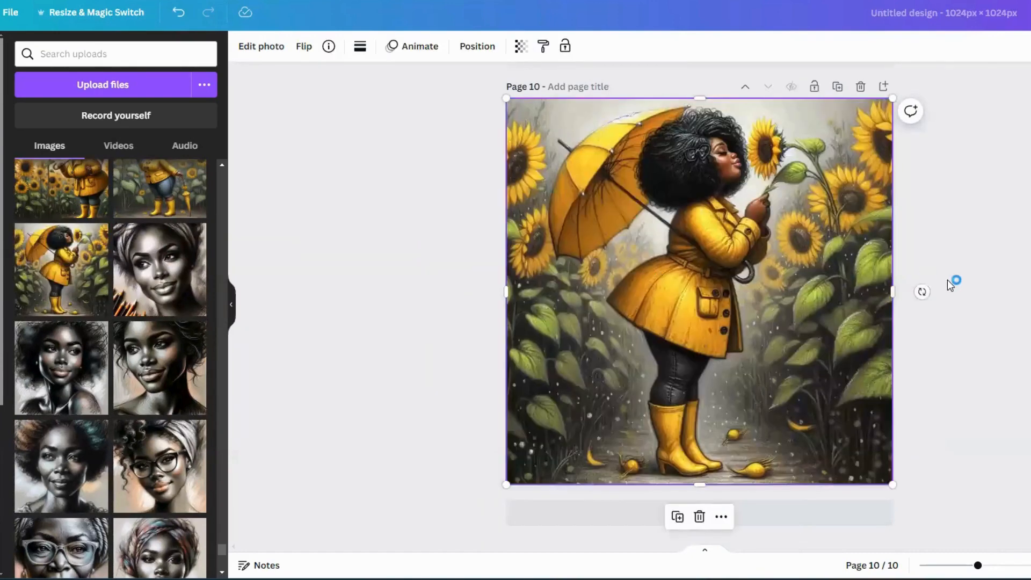
left_click(950, 275)
- Scroll through the design's pages to review the recoloured sunflower girl illustrations
scroll(951, 270, "up", 1)
scroll(951, 270, "up", 6)
scroll(952, 271, "down", 6)
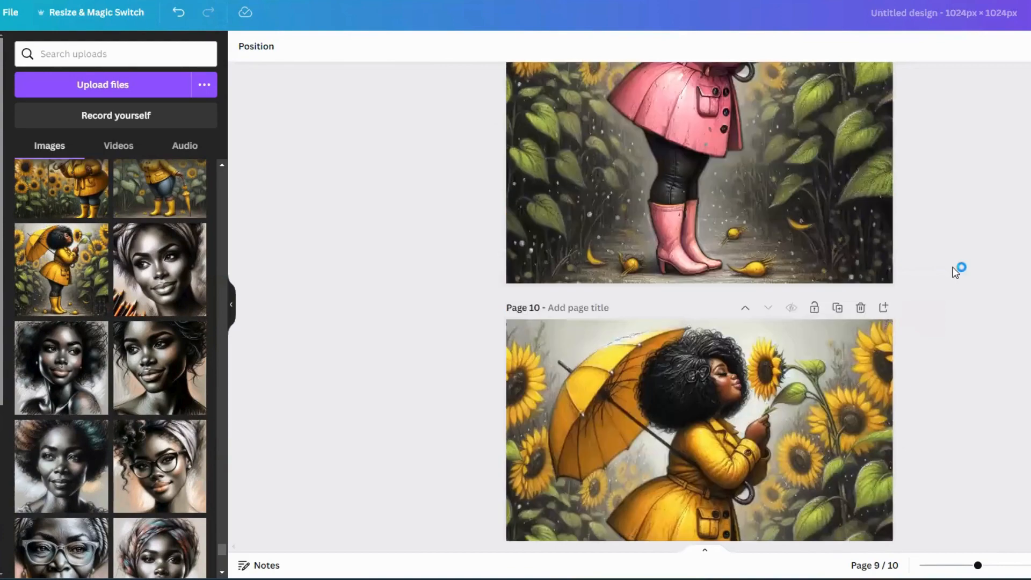
scroll(954, 268, "up", 9)
scroll(956, 269, "down", 3)
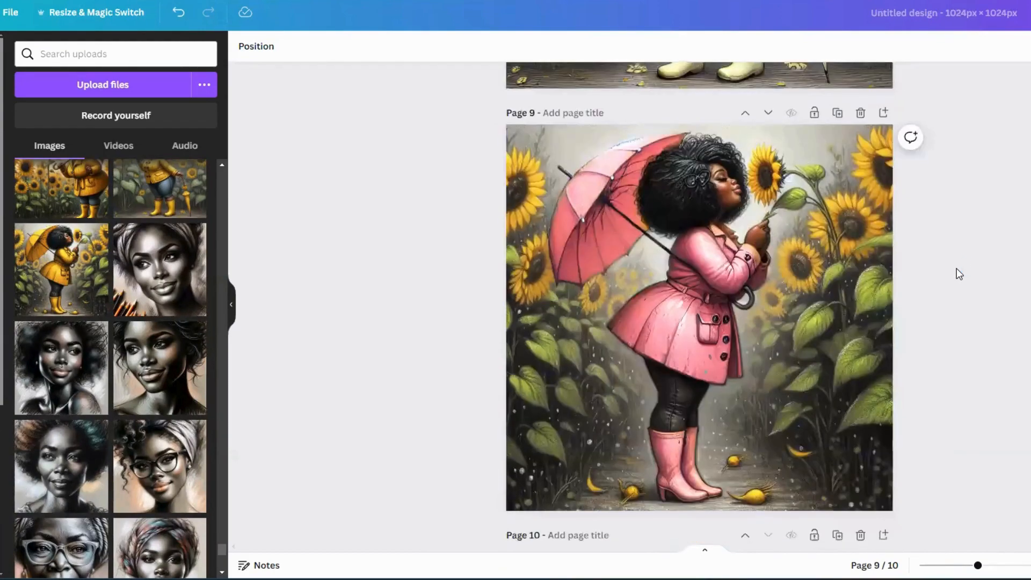
scroll(956, 268, "up", 5)
scroll(955, 269, "up", 3)
scroll(956, 268, "up", 7)
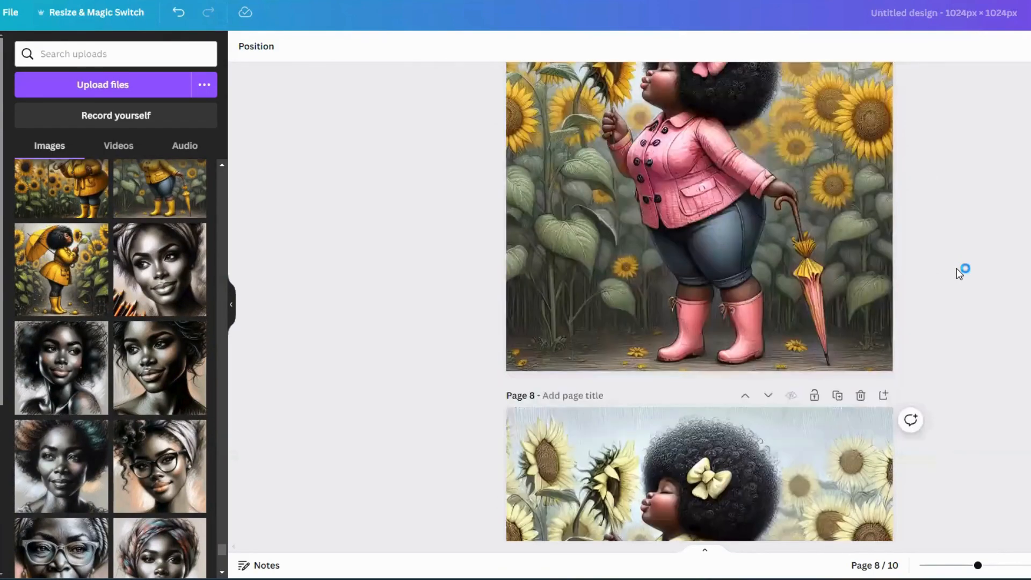
scroll(955, 270, "up", 10)
scroll(958, 271, "down", 5)
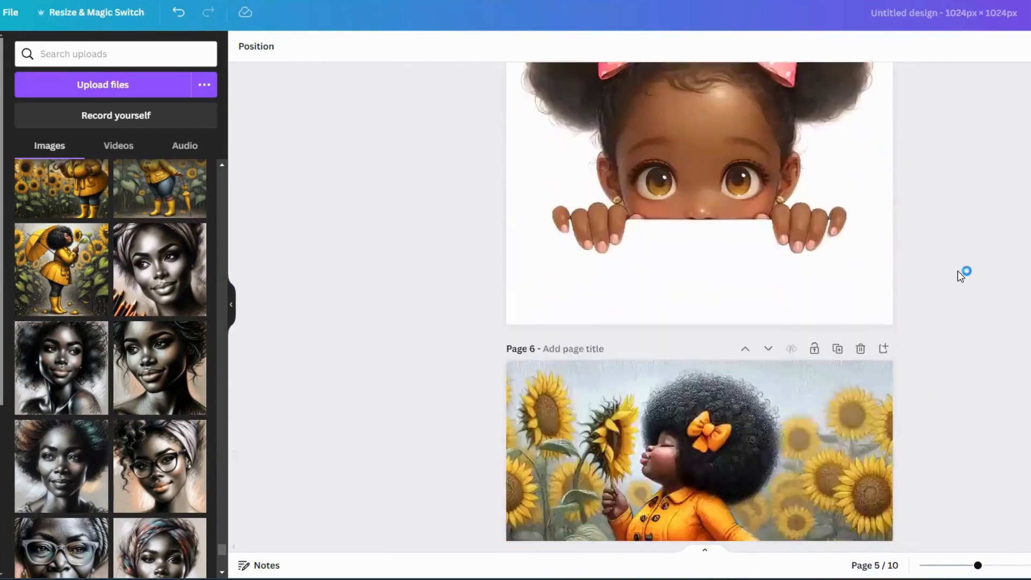
scroll(958, 270, "down", 3)
scroll(959, 271, "down", 5)
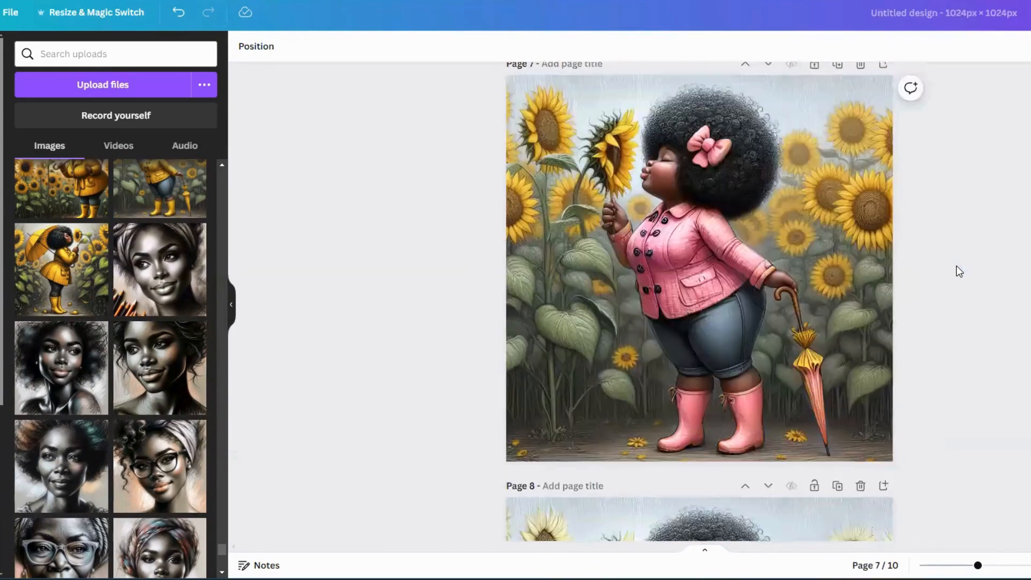
scroll(956, 270, "up", 12)
scroll(948, 269, "down", 3)
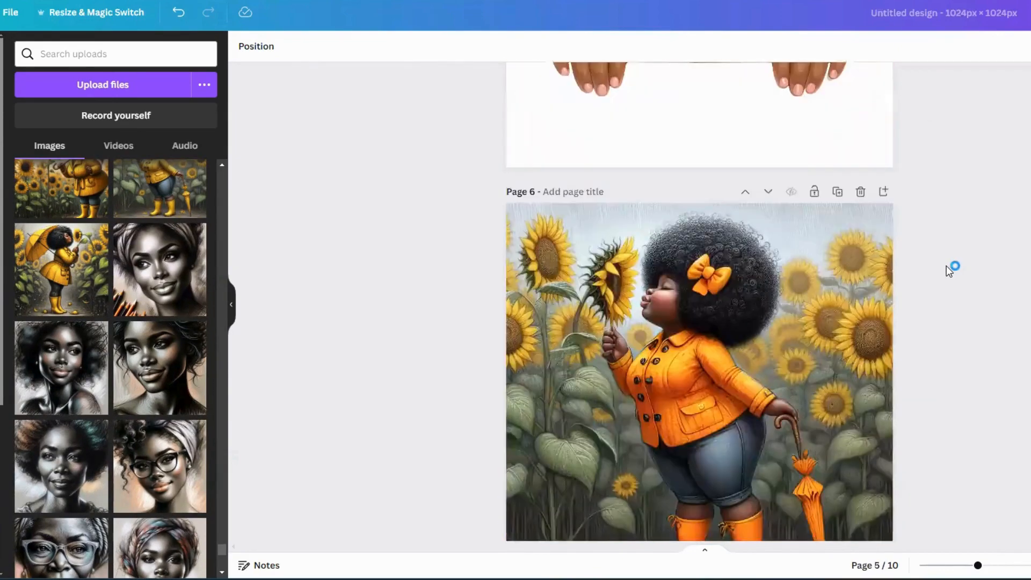
scroll(949, 270, "up", 7)
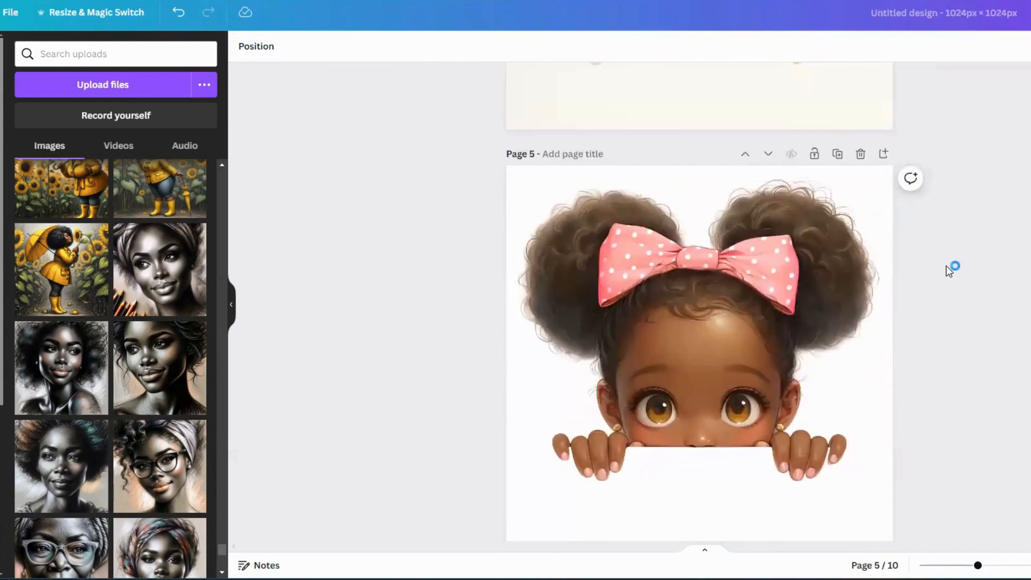
scroll(949, 270, "down", 8)
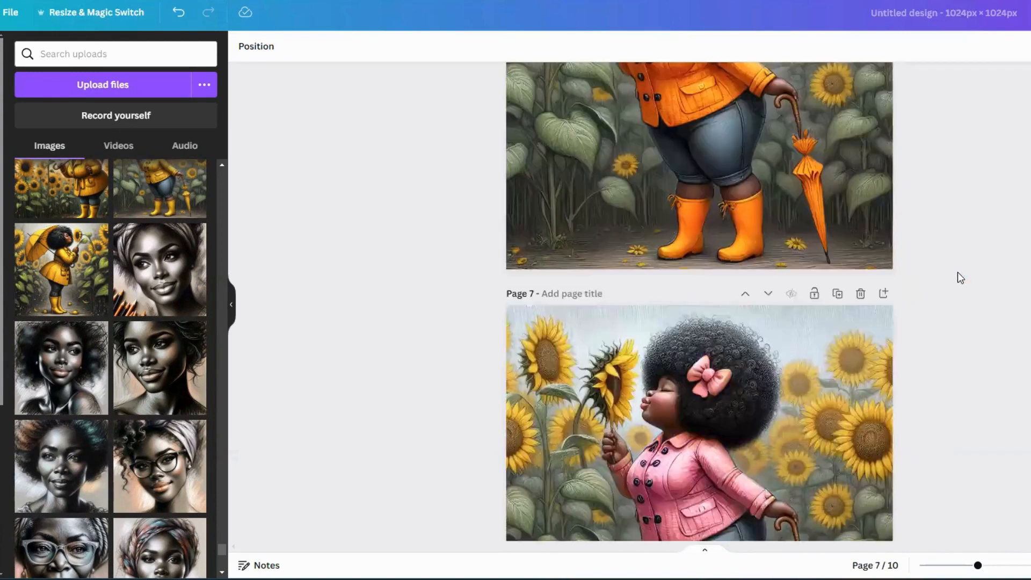
scroll(958, 272, "down", 3)
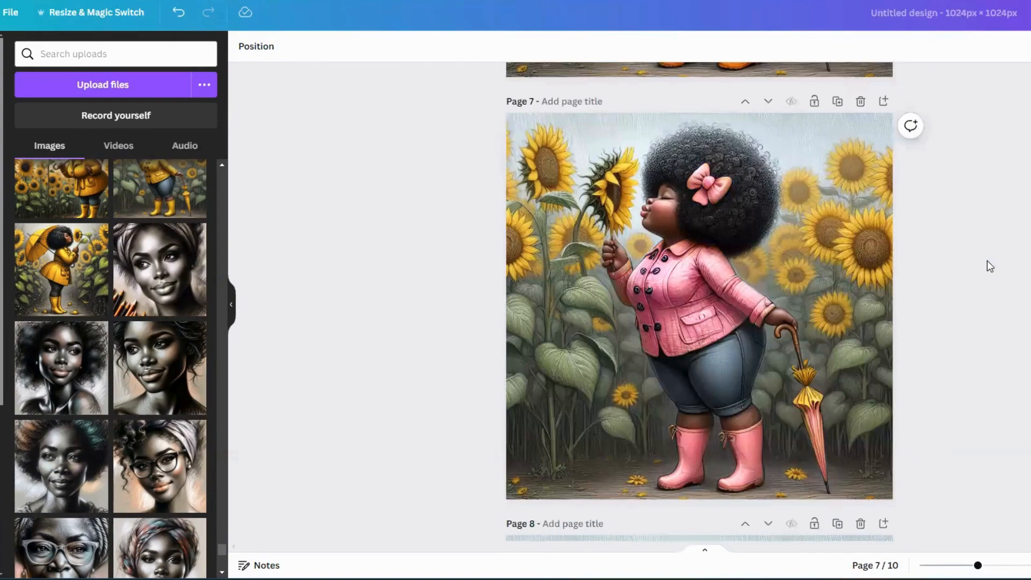
scroll(988, 267, "down", 12)
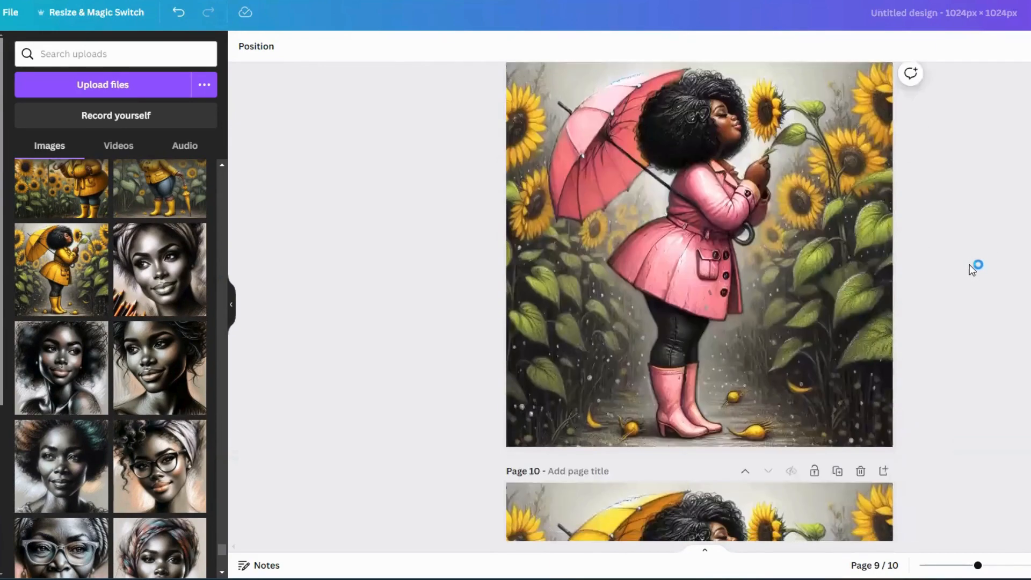
scroll(722, 324, "down", 6)
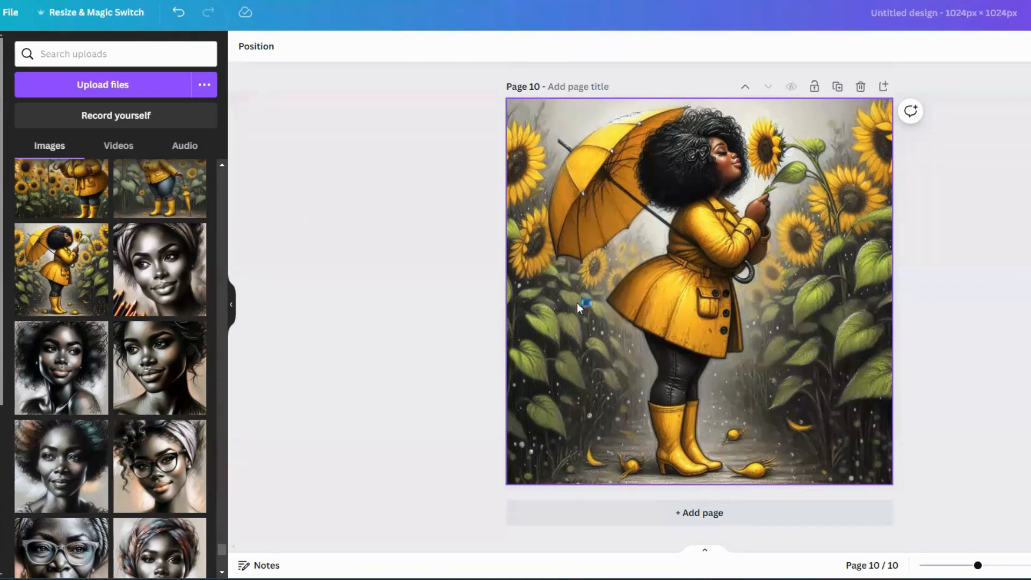
- Open Magic Edit on the page 10 image and brush a patch of ground left of the boots
left_click(591, 353)
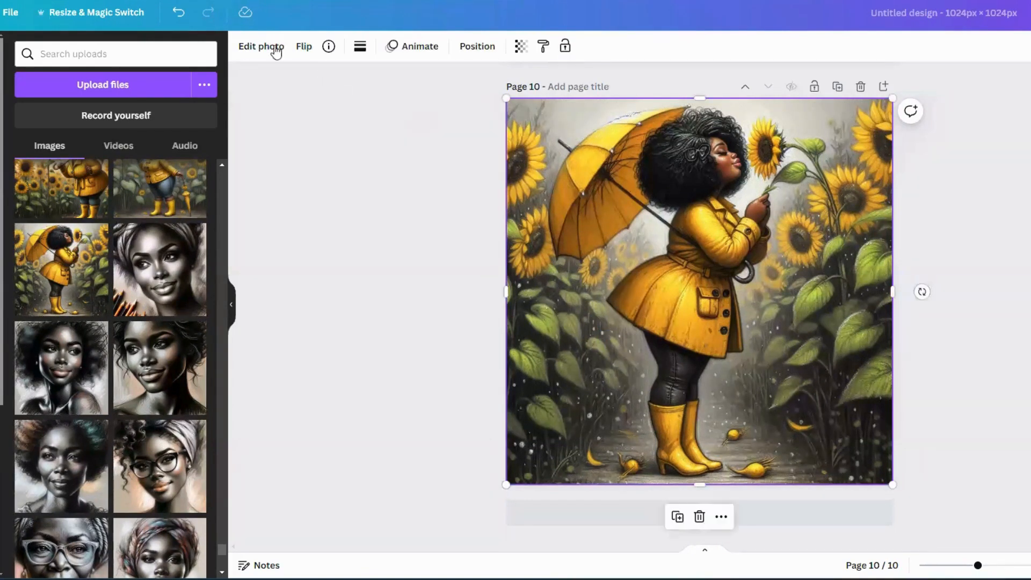
left_click(245, 44)
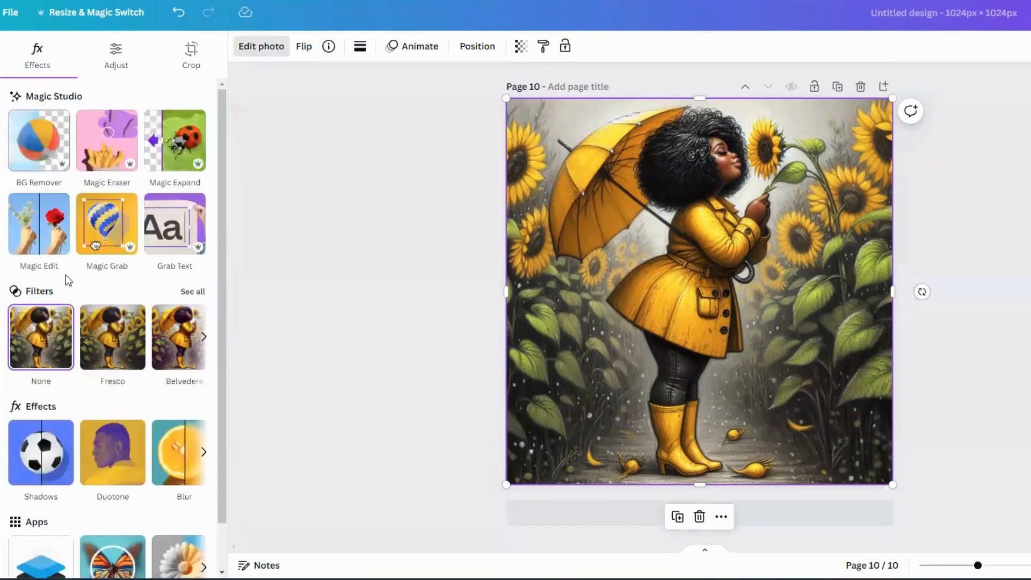
left_click(25, 221)
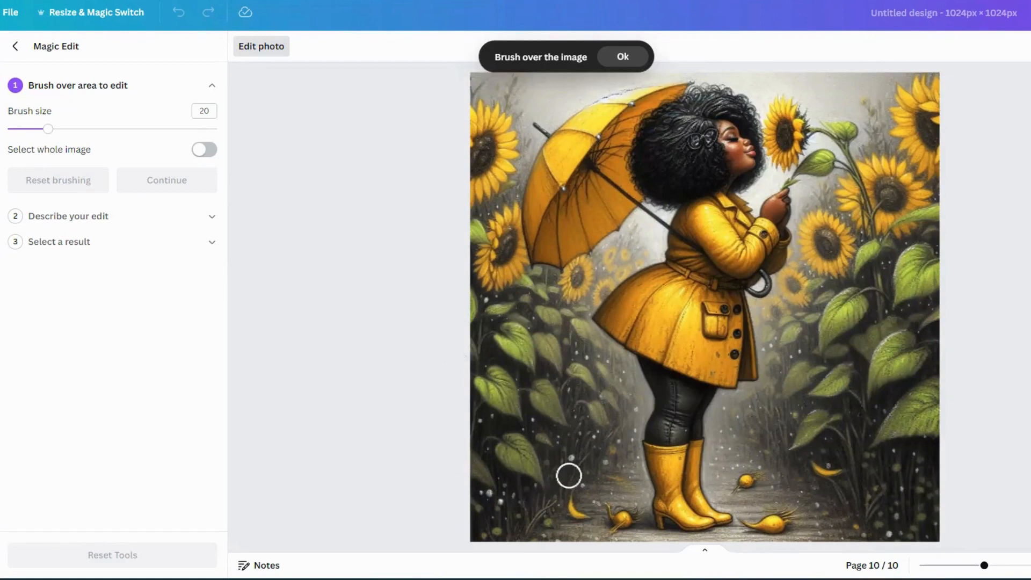
mouse_move(575, 432)
left_mouse_down()
mouse_move(553, 450)
mouse_move(553, 496)
mouse_move(588, 504)
mouse_move(590, 450)
mouse_move(573, 470)
mouse_move(574, 493)
mouse_move(572, 460)
mouse_move(561, 492)
mouse_move(577, 436)
mouse_move(595, 448)
mouse_move(598, 481)
mouse_move(577, 527)
mouse_move(548, 521)
mouse_move(572, 519)
mouse_move(575, 460)
left_mouse_up()
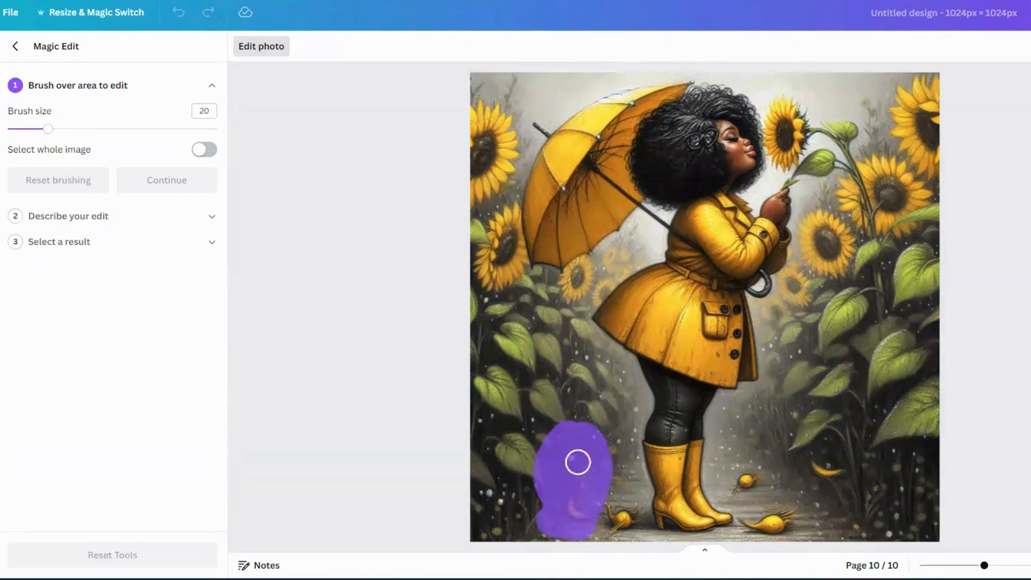
- Describe the edit as "add a cute puppy" and generate results
left_click(211, 217)
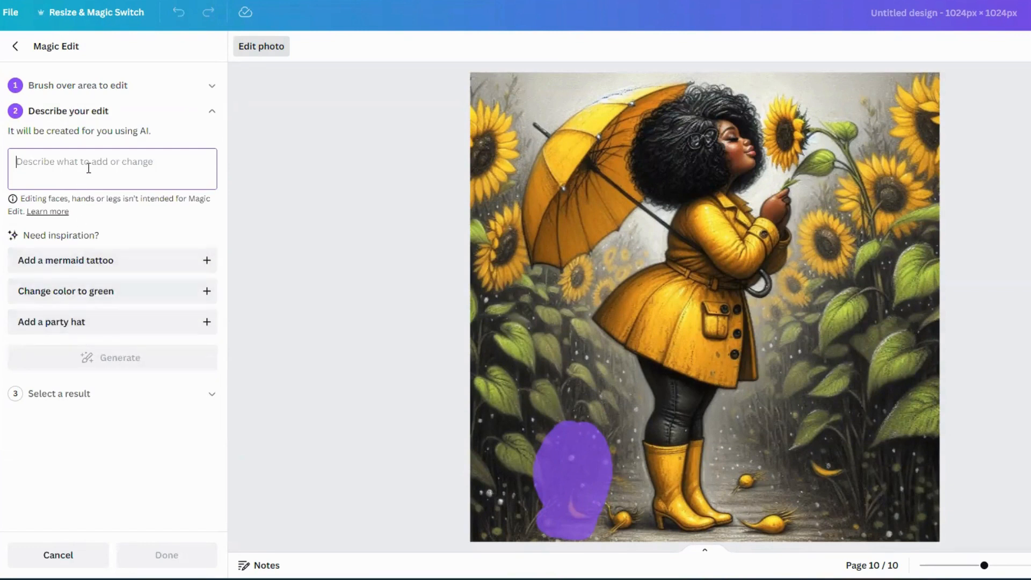
type("add a cute puppy")
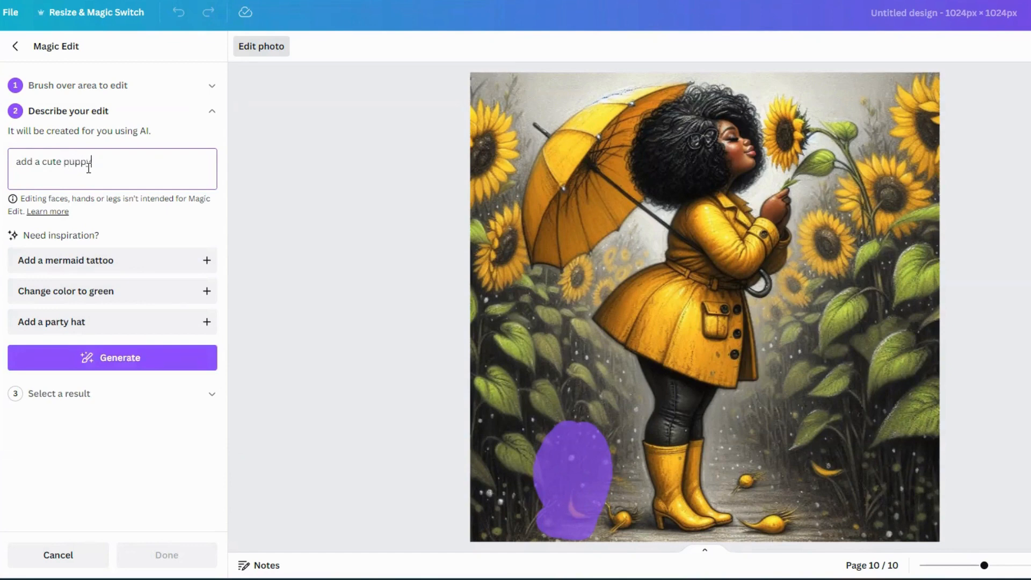
left_click(133, 356)
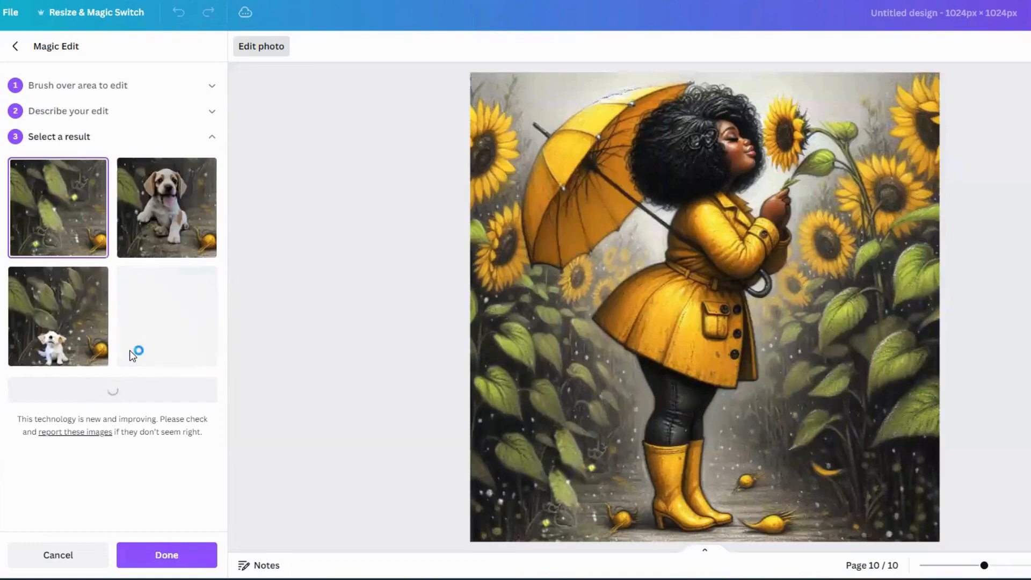
- Preview each generated puppy result on the image
left_click(182, 220)
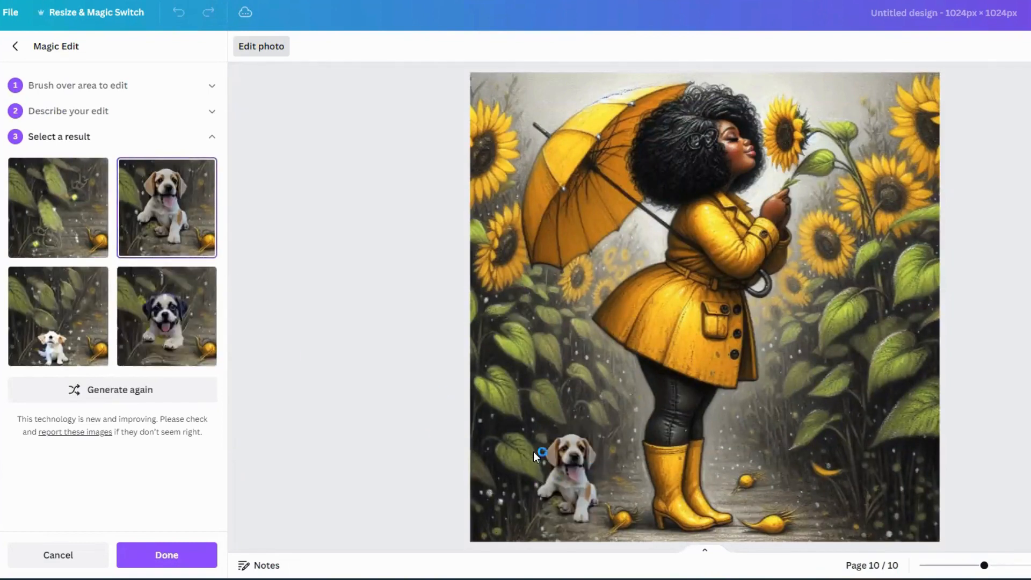
left_click(180, 322)
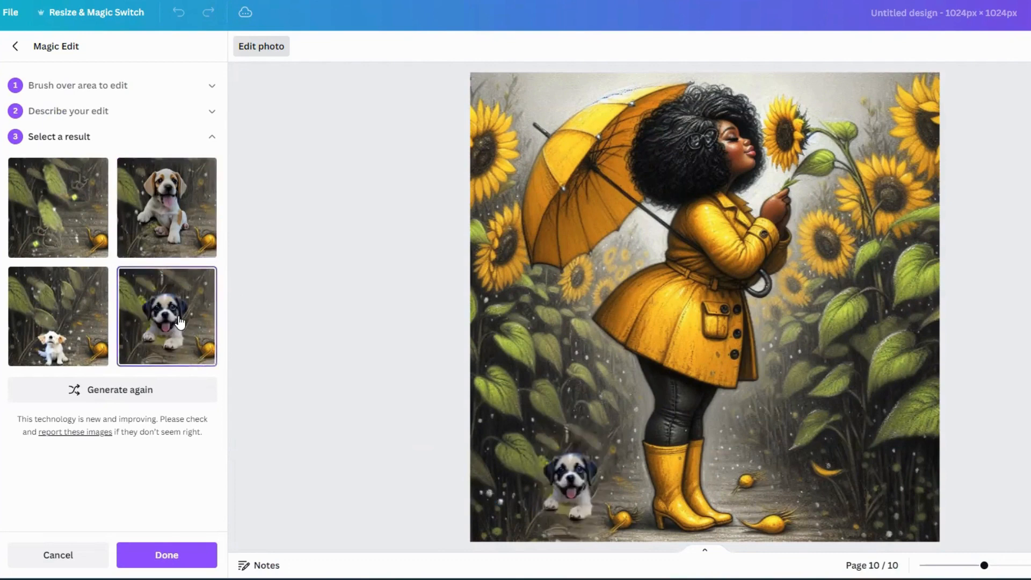
left_click(48, 329)
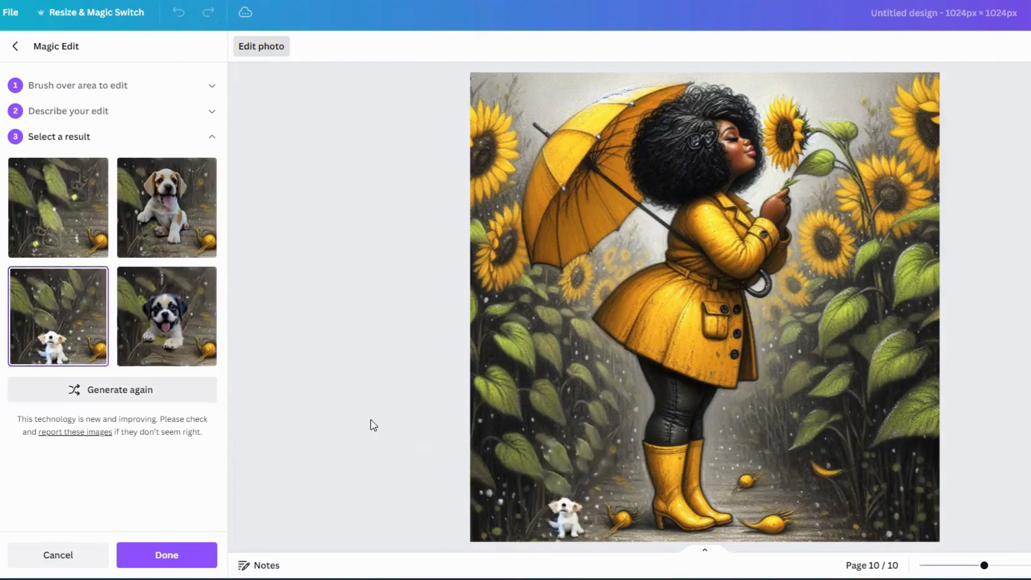
left_click(148, 220)
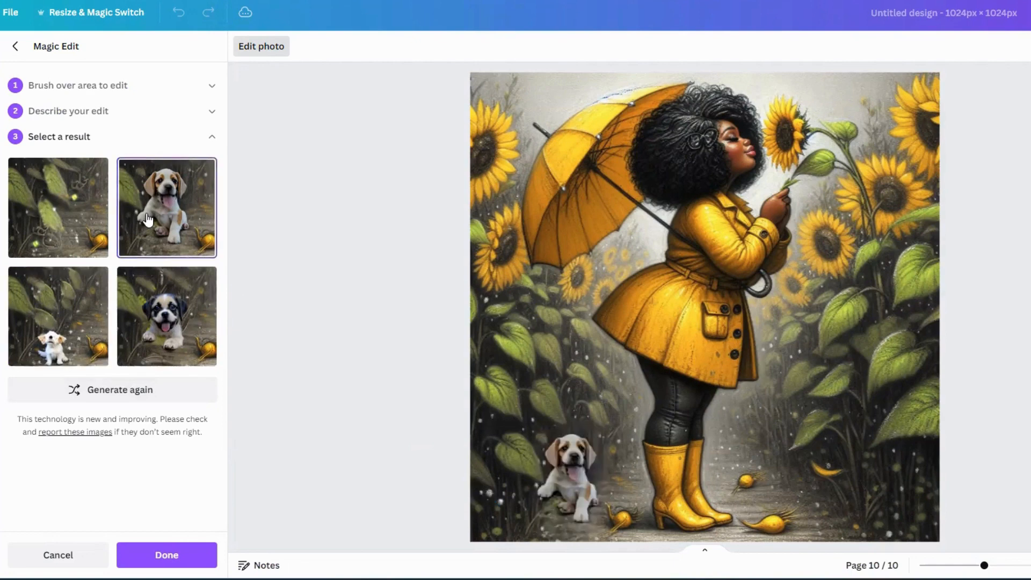
left_click(72, 220)
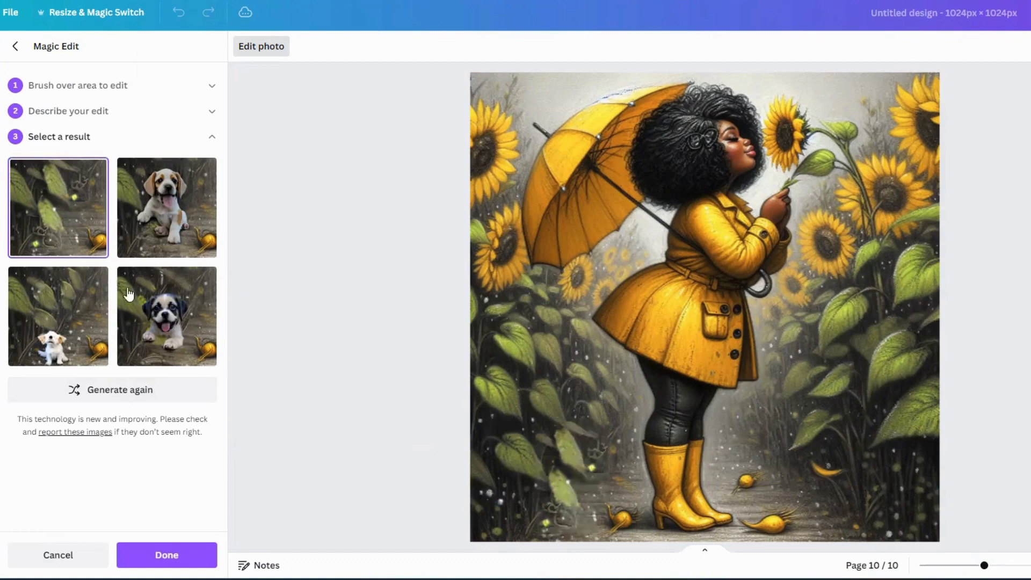
- Generate a new set of puppy results and keep the first one, leaving Magic Edit
left_click(128, 396)
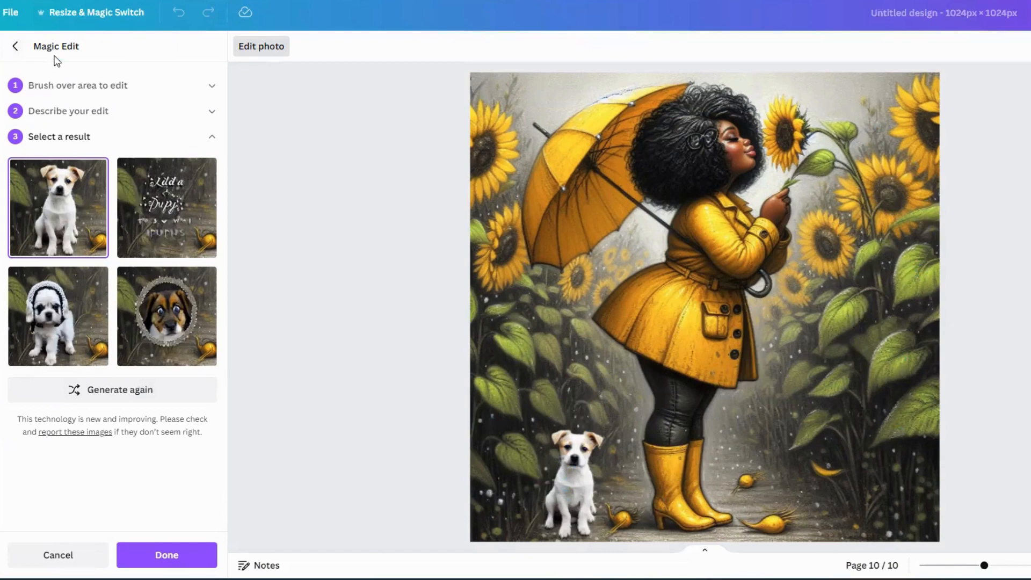
left_click(16, 47)
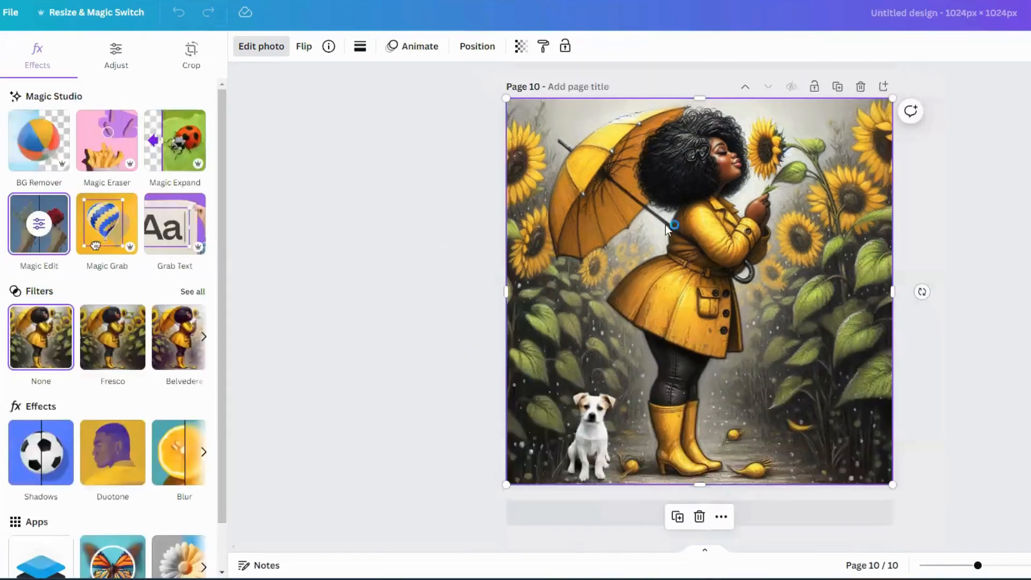
scroll(857, 331, "up", 8)
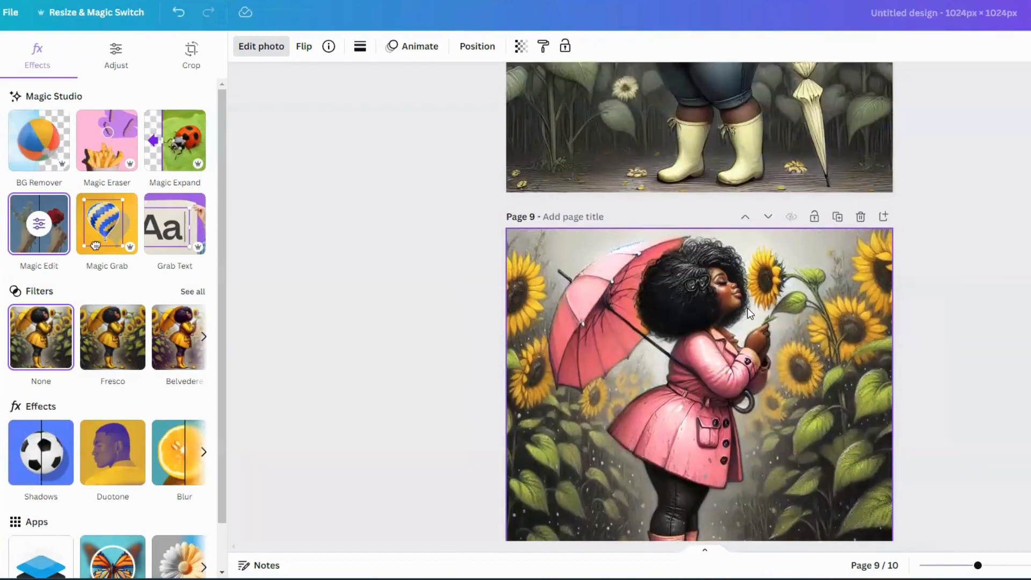
scroll(771, 333, "down", 4)
scroll(779, 337, "down", 3)
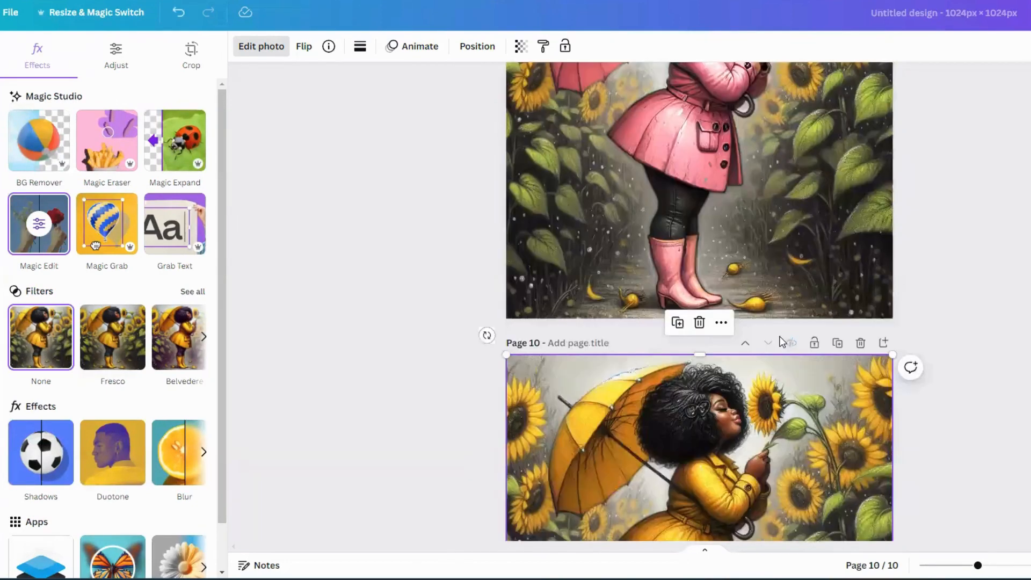